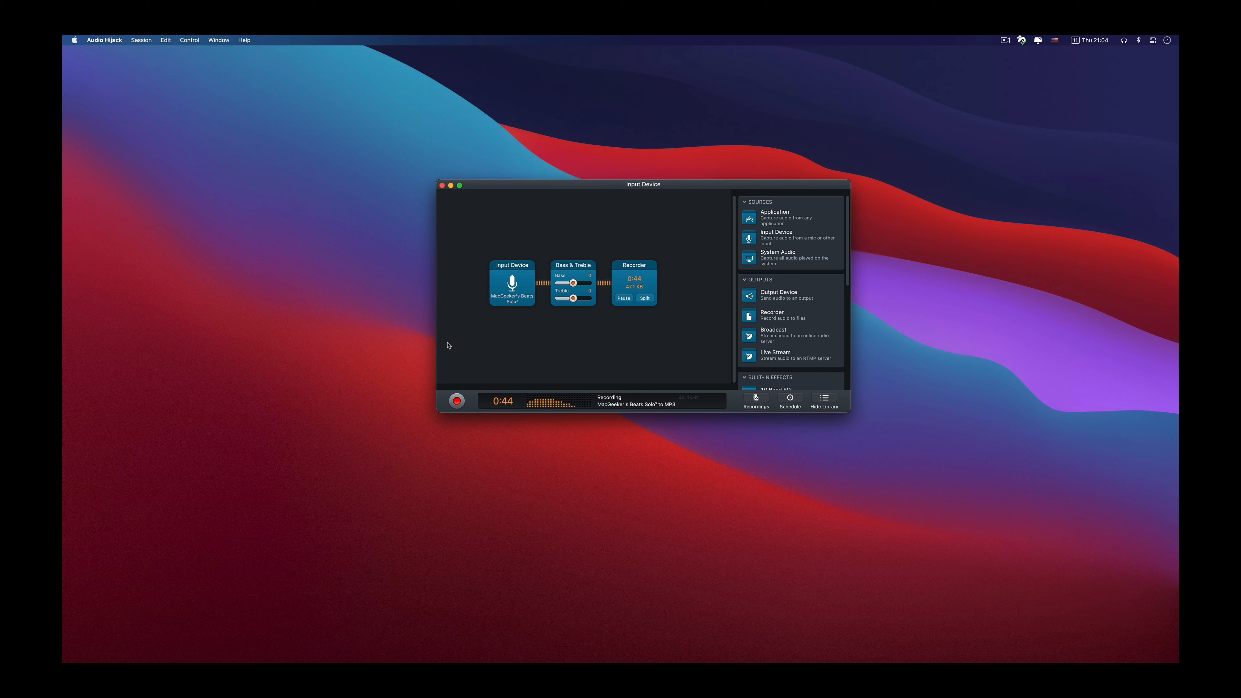
Launch OpenCore Configurator by searching the system for "open".
{"action": "left_click", "coordinate": [1035, 238]}
{"action": "key", "text": "super+space"}
{"action": "type", "text": "open"}
{"action": "key", "text": "Return"}
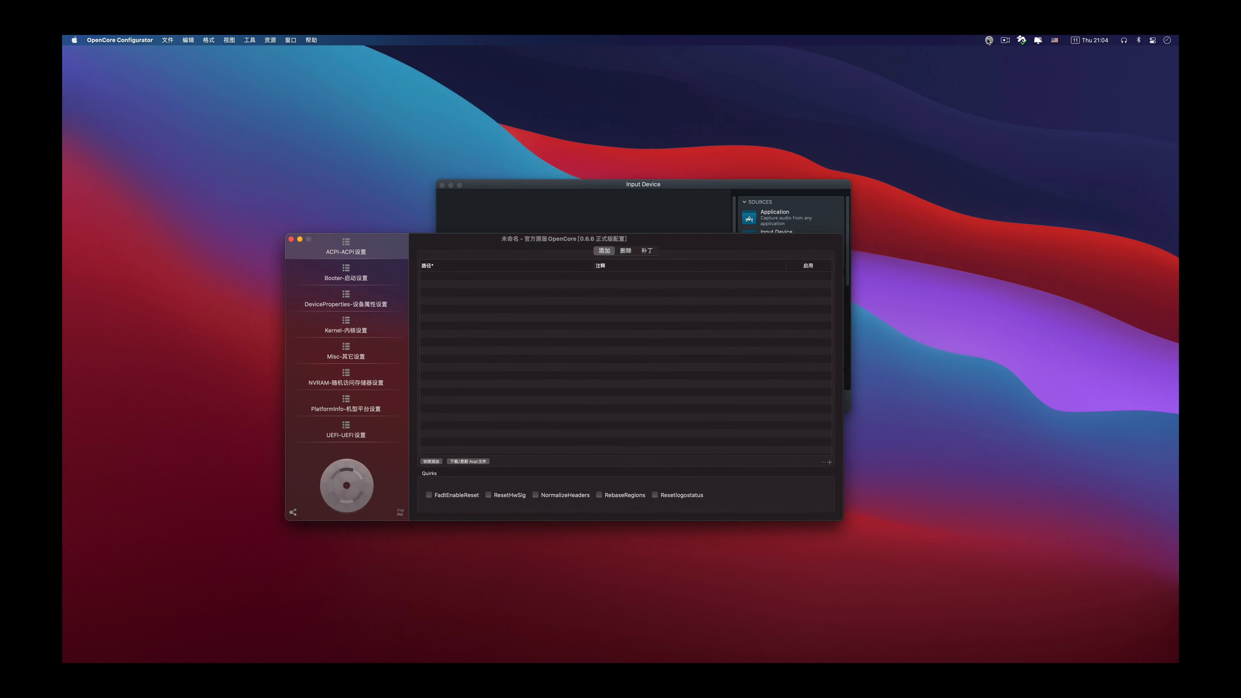
Mount the EFI partition disk0s1 of the GLOWAY NVMe drive, authorising it with the account password.
{"action": "left_click", "coordinate": [988, 40]}
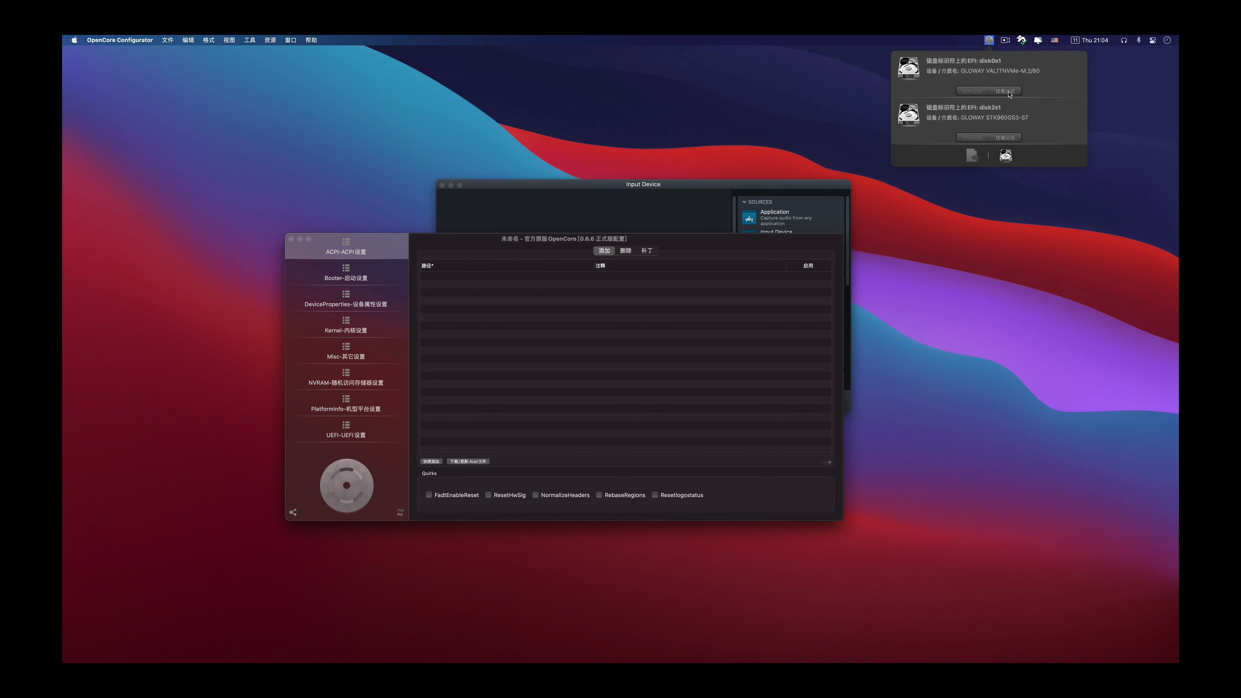
{"action": "left_click", "coordinate": [1007, 91]}
{"action": "type", "text": "******"}
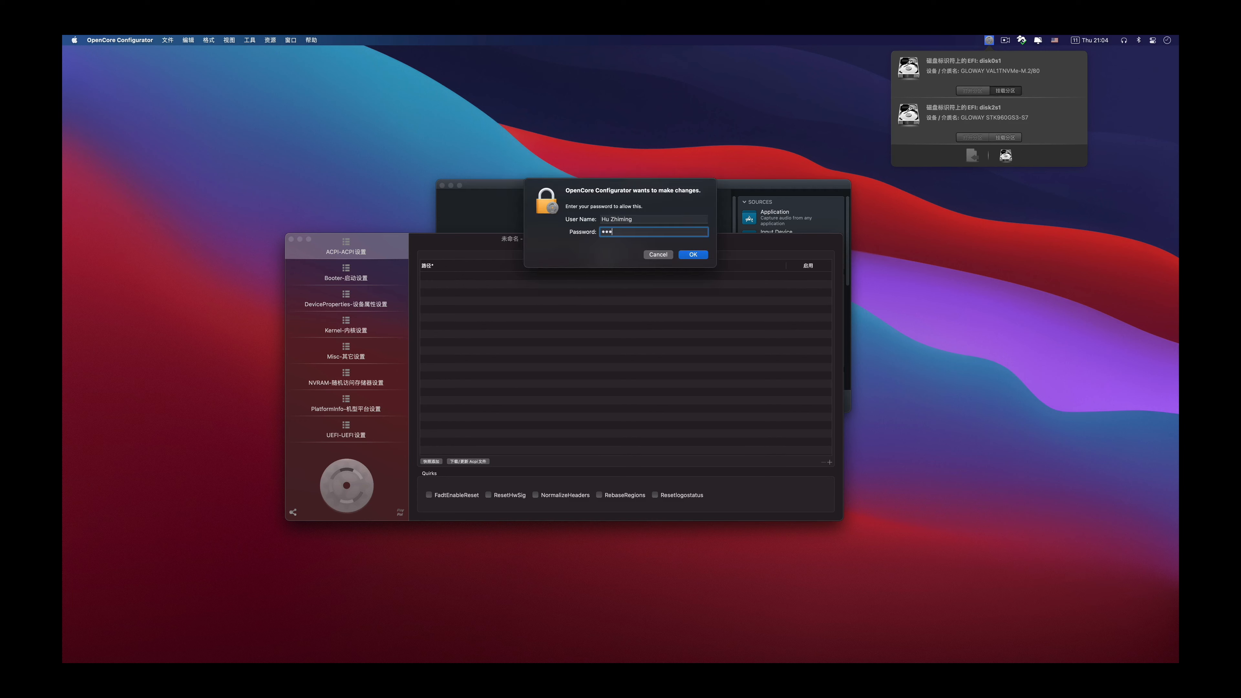
{"action": "key", "text": "Return"}
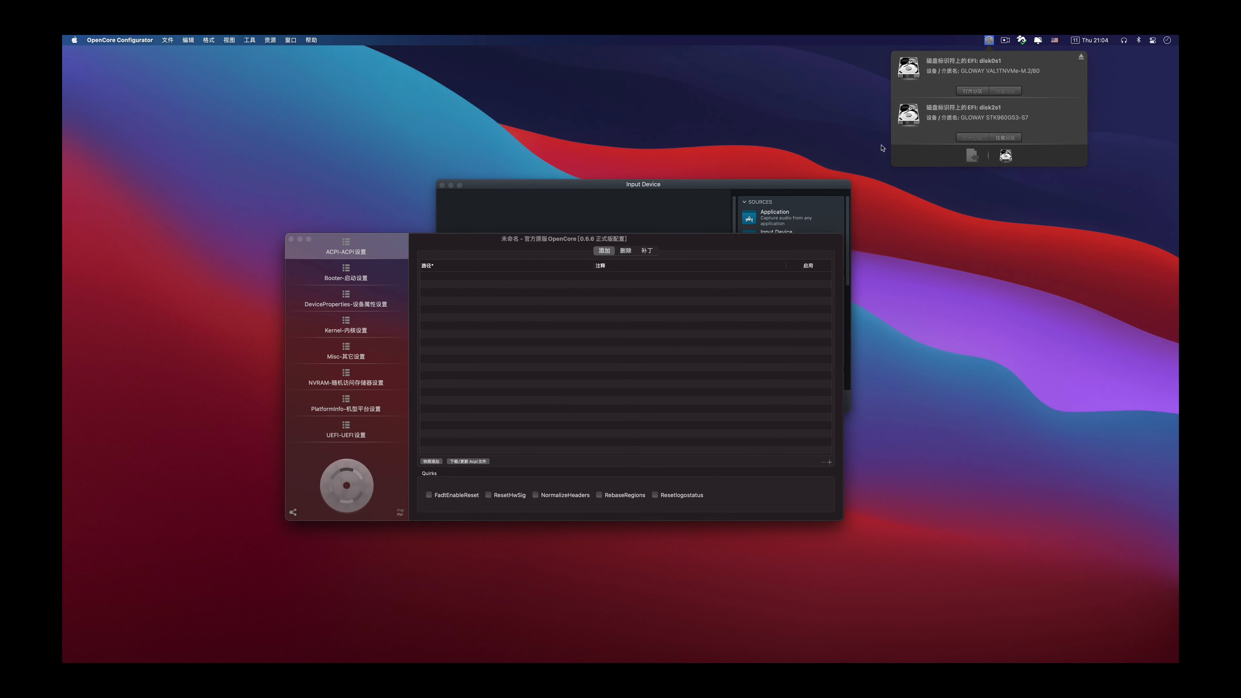
{"action": "left_click", "coordinate": [736, 248]}
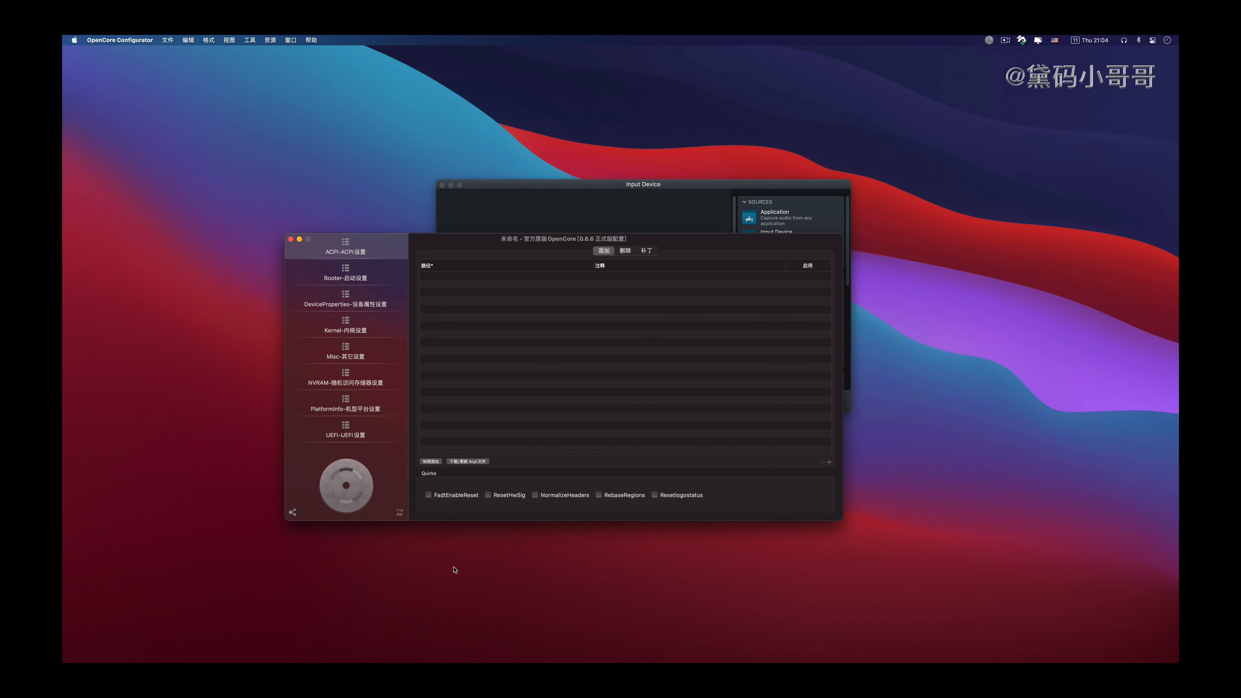
Open config.plist from the mounted partition's EFI/OC folder with OpenCore Configurator and reposition its window.
{"action": "left_click", "coordinate": [518, 644]}
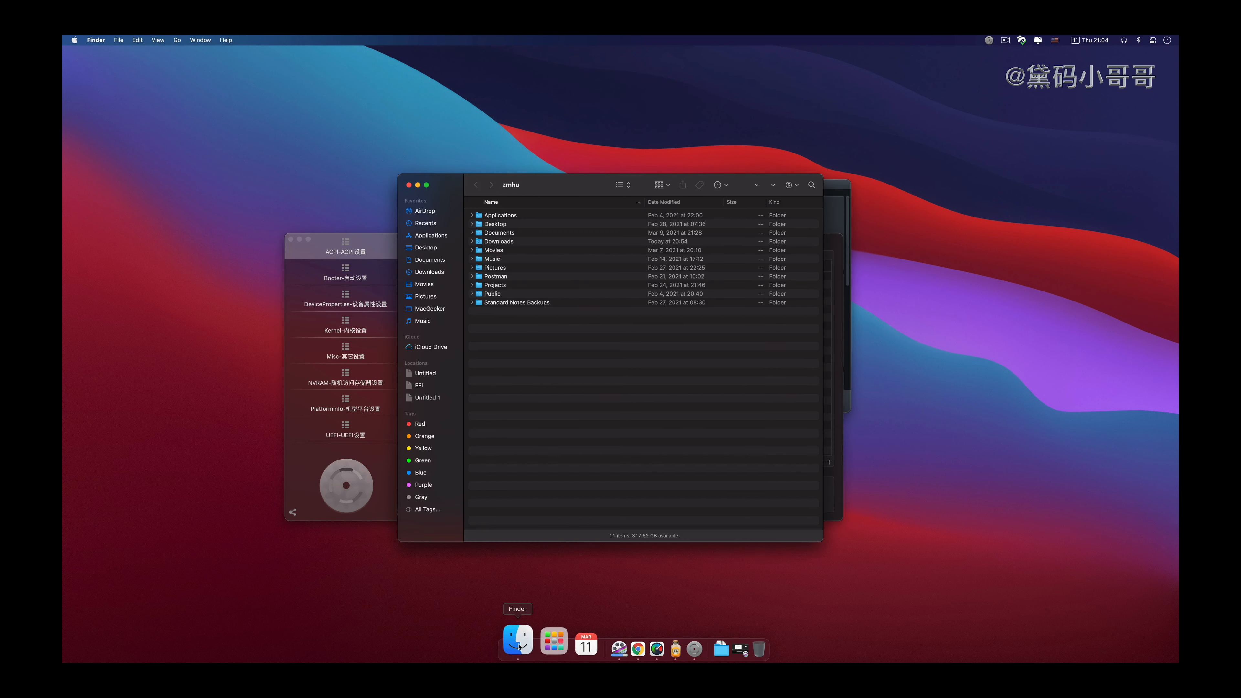
{"action": "left_click", "coordinate": [433, 386]}
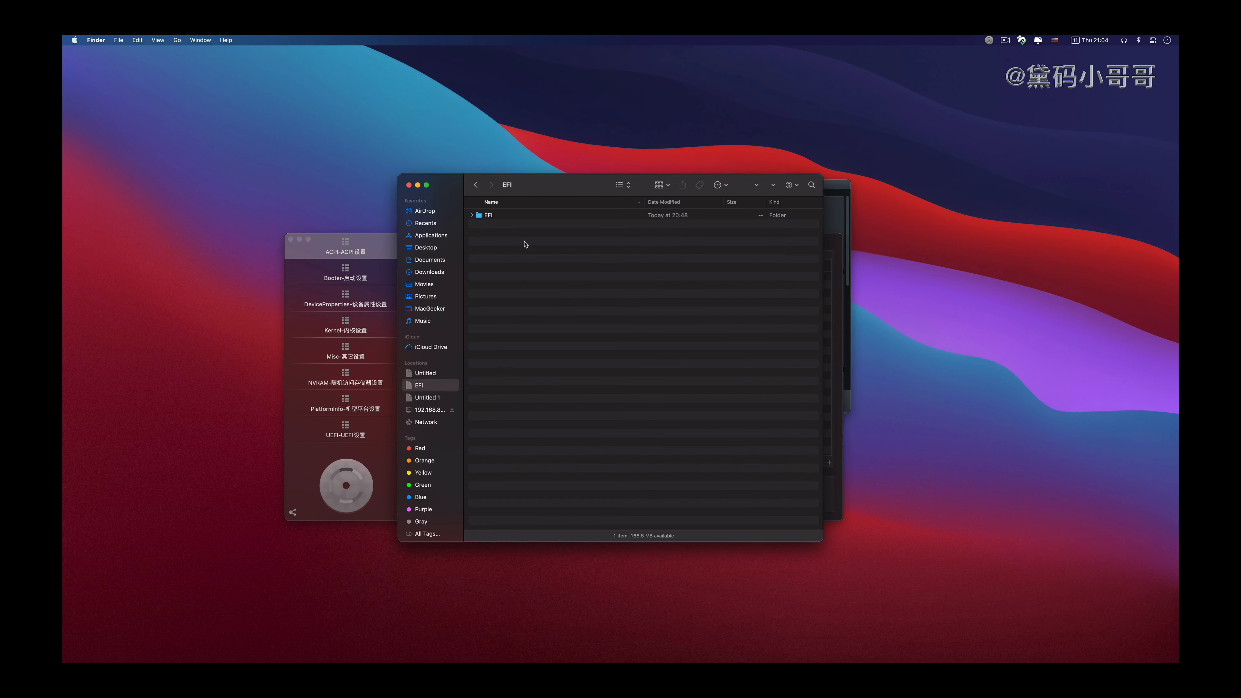
{"action": "double_click", "coordinate": [519, 216]}
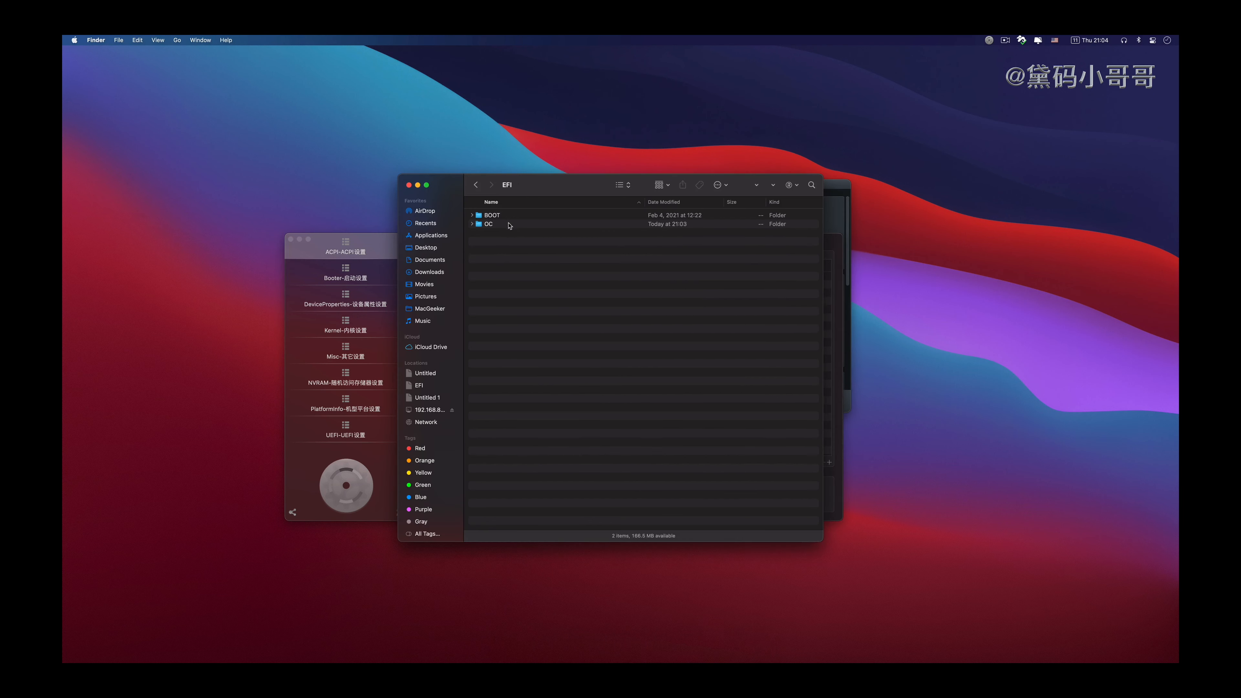
{"action": "double_click", "coordinate": [509, 224]}
{"action": "left_click", "coordinate": [506, 225]}
{"action": "right_click", "coordinate": [514, 224]}
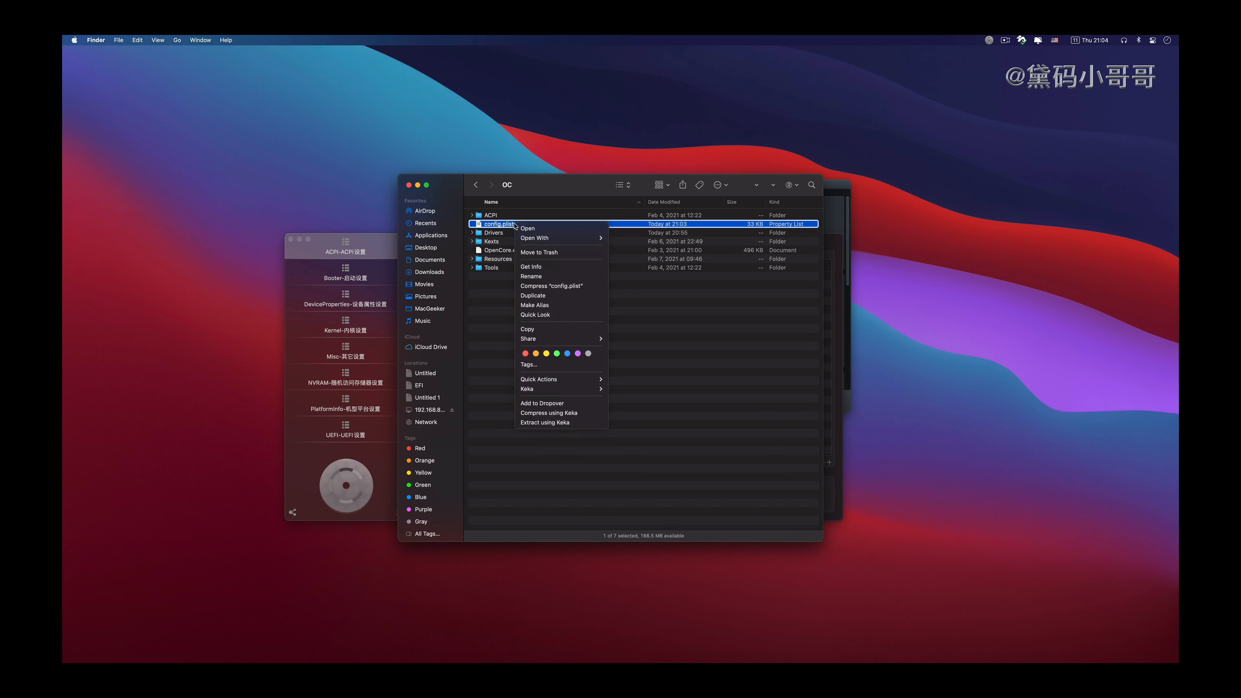
{"action": "mouse_move", "coordinate": [562, 238]}
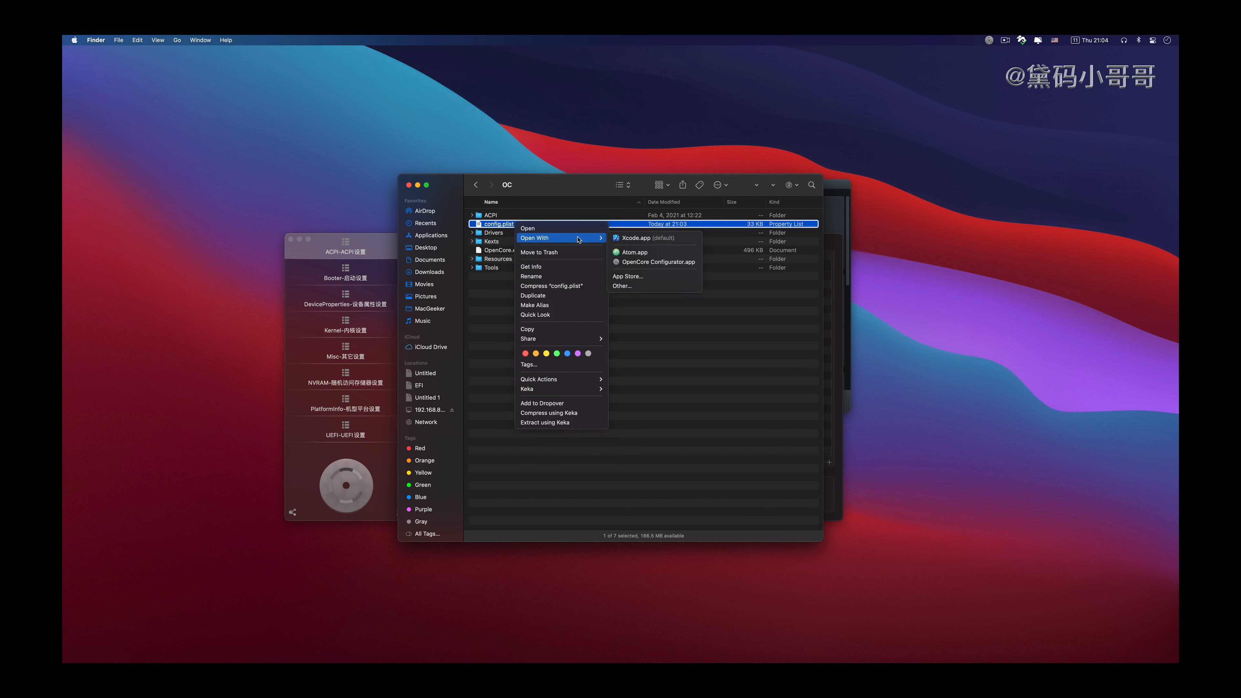
{"action": "left_click", "coordinate": [648, 262]}
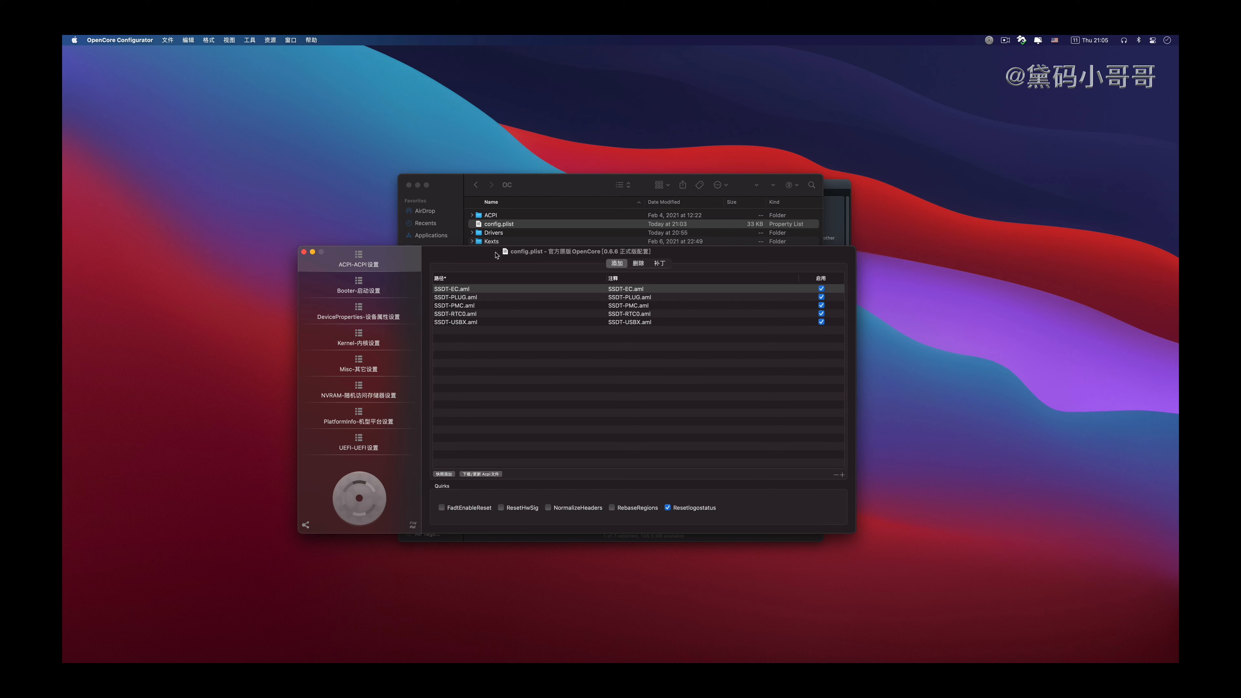
{"action": "left_click_drag", "start_coordinate": [474, 258], "coordinate": [444, 225]}
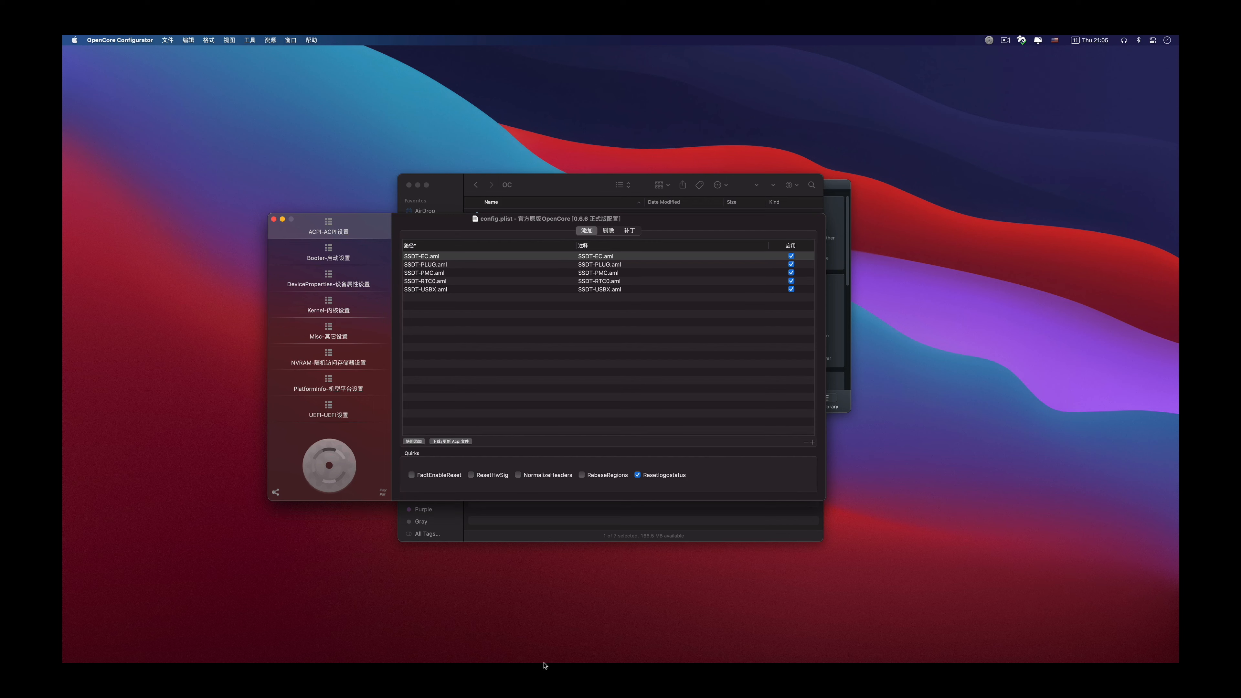
Switch to Google Chrome and load google.com.
{"action": "left_click", "coordinate": [601, 652]}
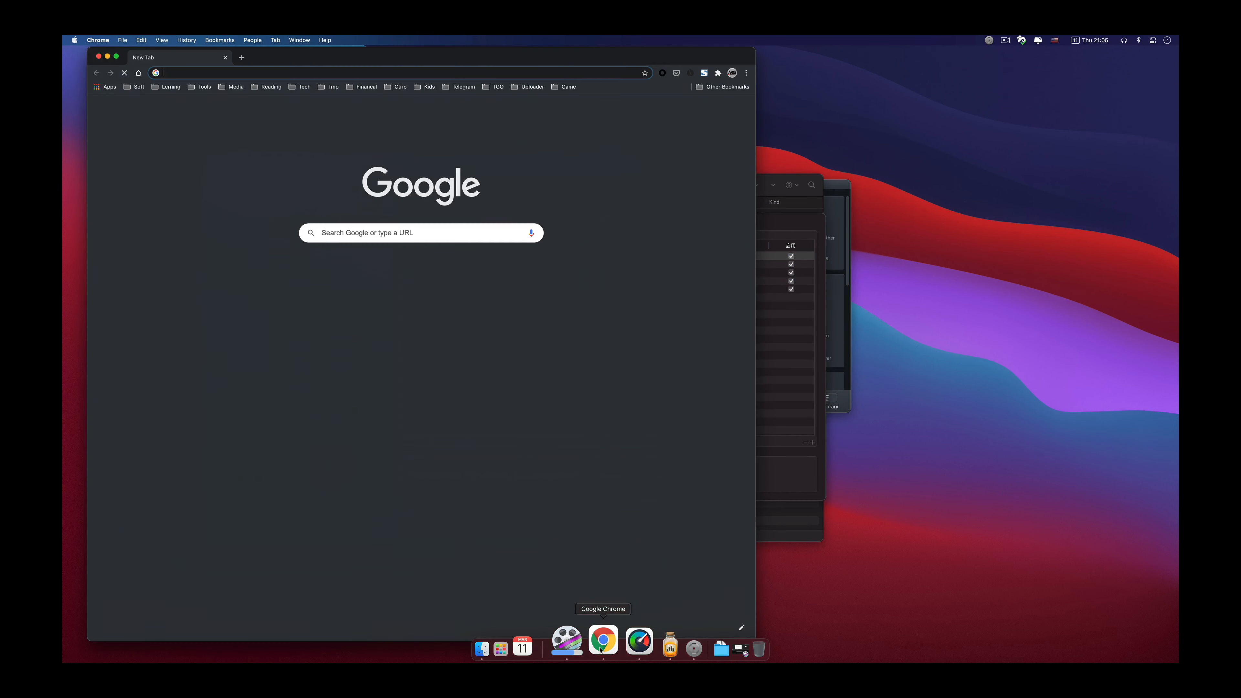
{"action": "type", "text": "ba"}
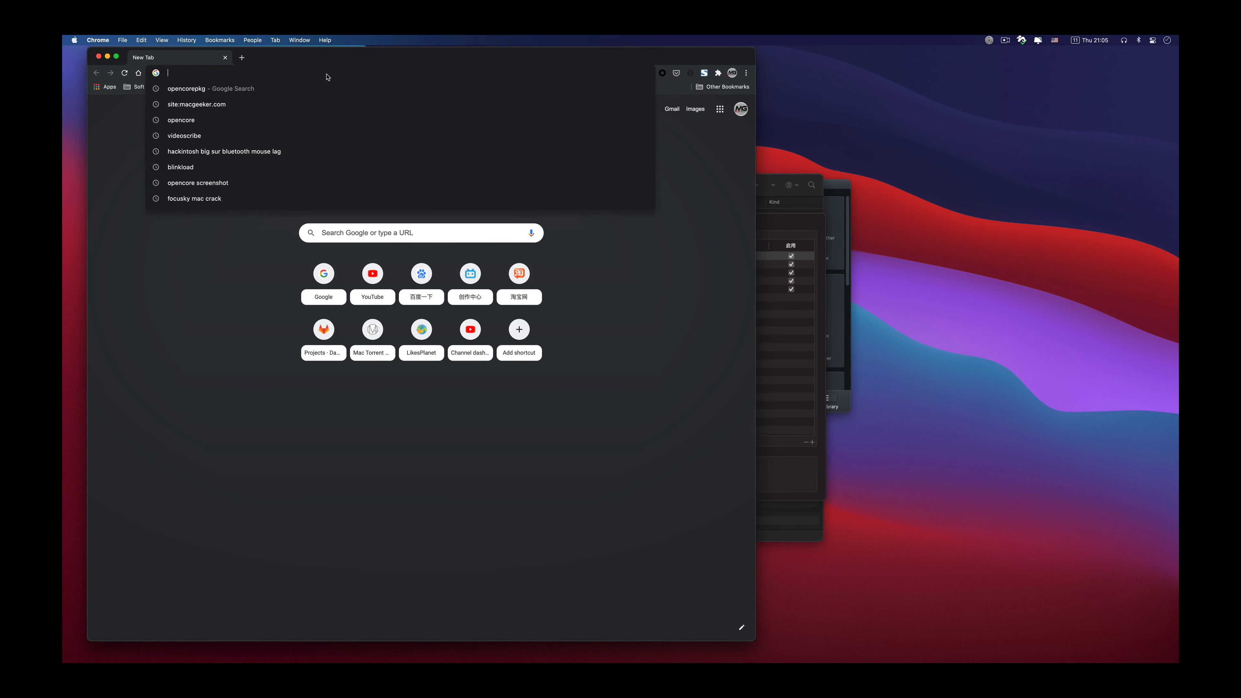
{"action": "key", "text": "BackSpace"}
{"action": "key", "text": "BackSpace"}
{"action": "key", "text": "BackSpace"}
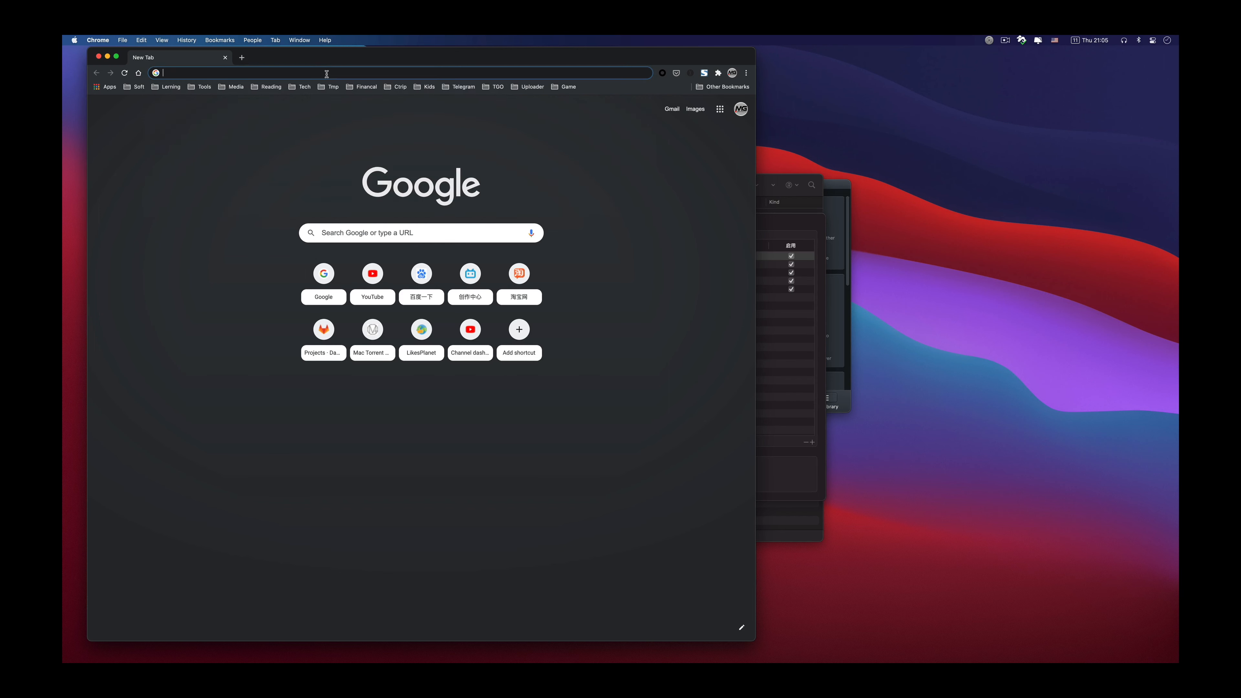
{"action": "type", "text": "google.com"}
{"action": "key", "text": "Return"}
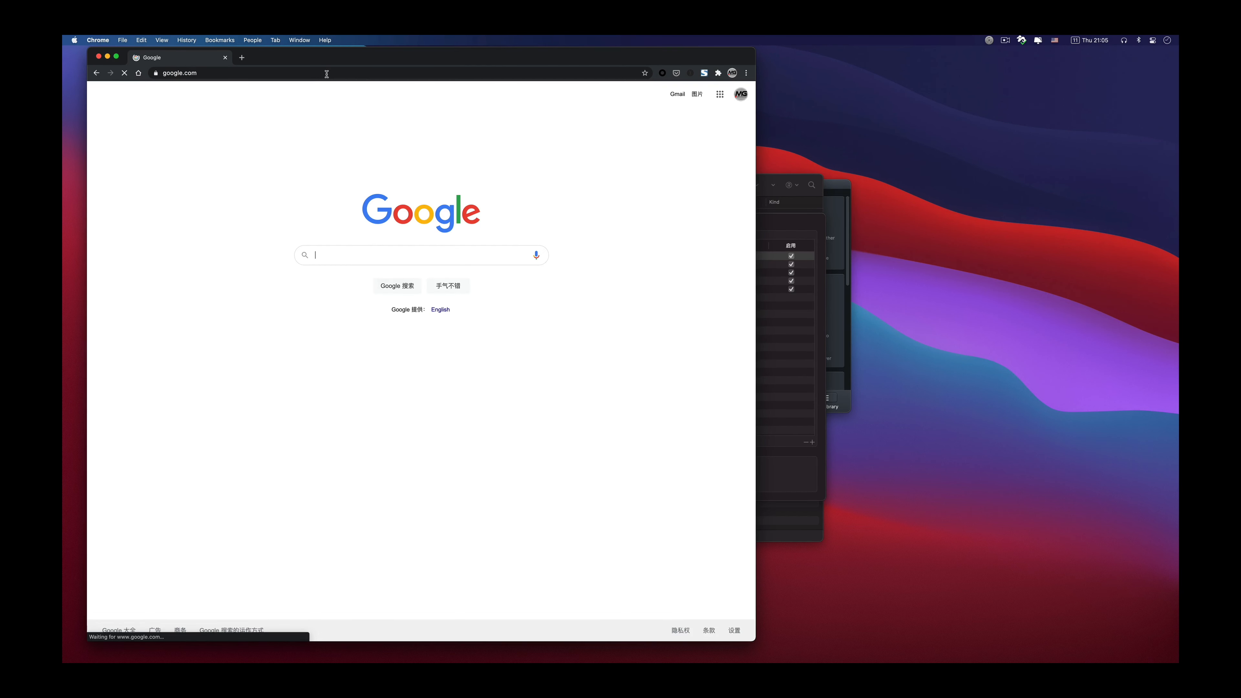
Search Google for "opencorepkg" and open the acidanthera/OpenCorePkg repository on GitHub.
{"action": "type", "text": "openc"}
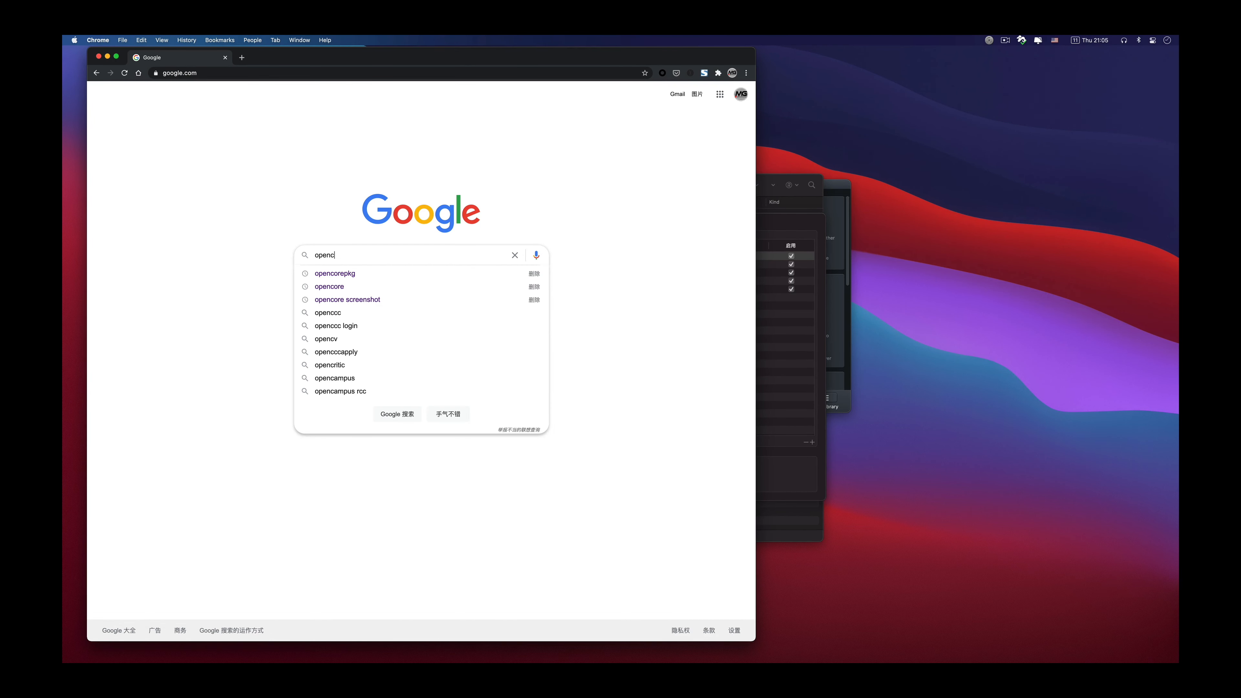
{"action": "key", "text": "Down"}
{"action": "key", "text": "Return"}
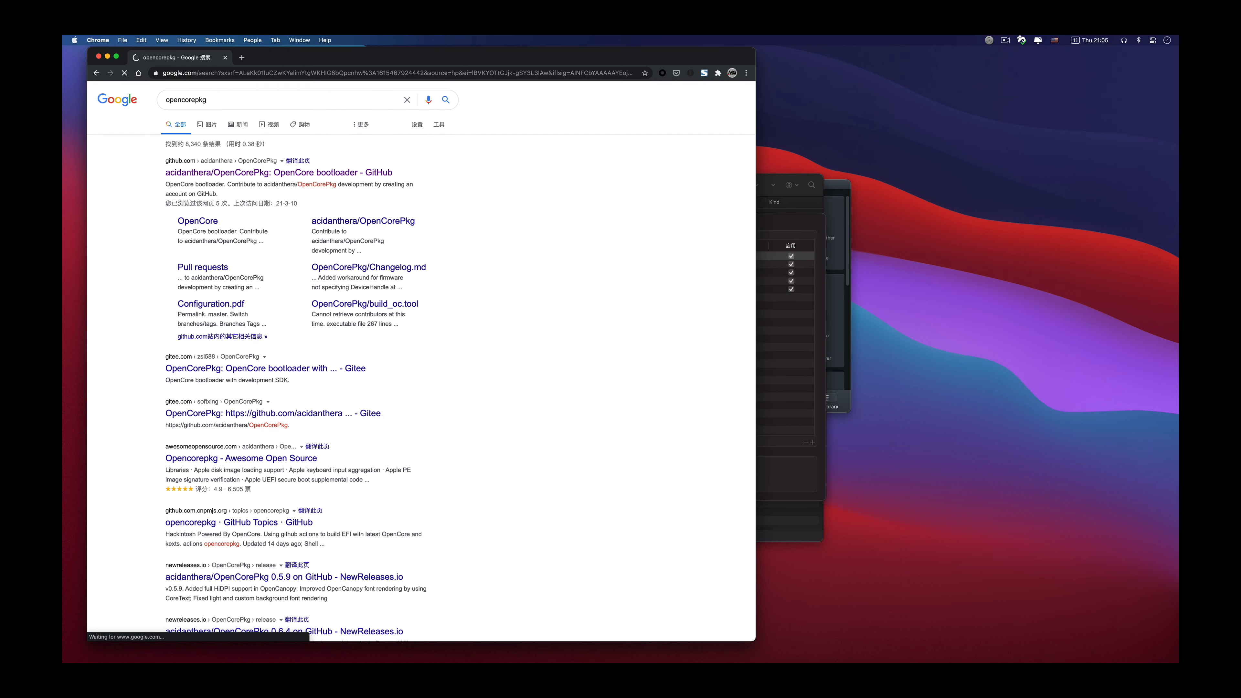
{"action": "left_click", "coordinate": [383, 177]}
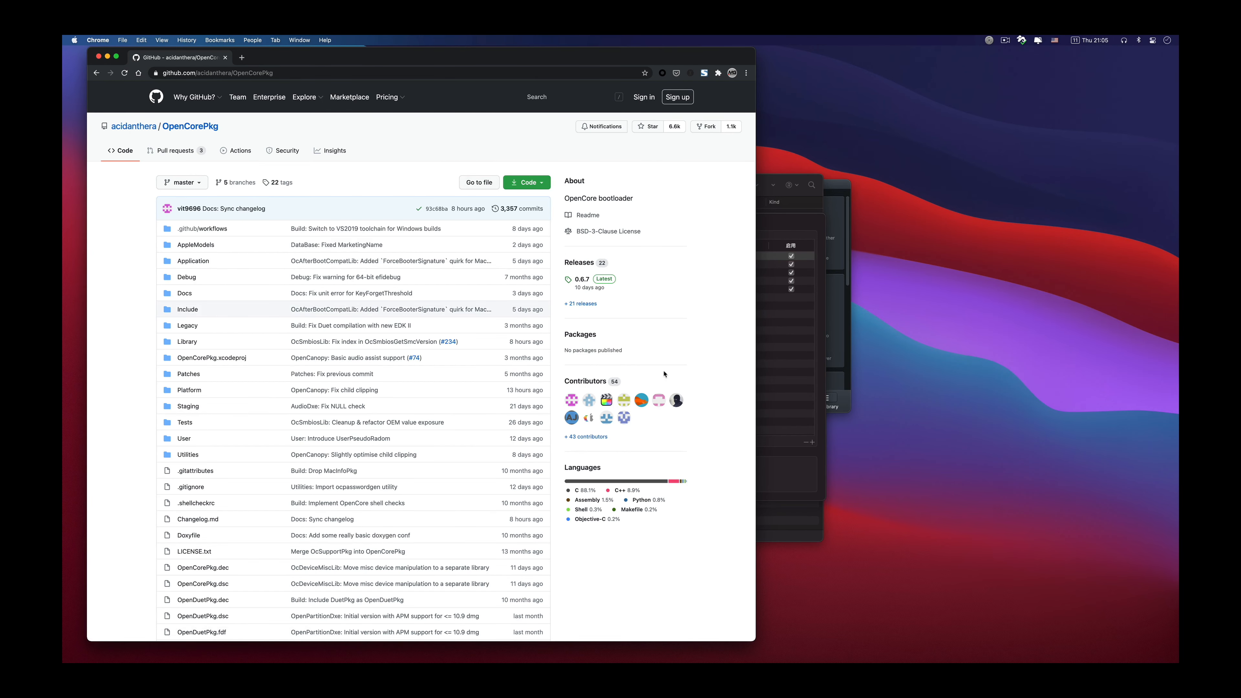
Download OpenCore-0.6.6-RELEASE.zip from the repository's 0.6.6 release and save it to Downloads.
{"action": "left_click", "coordinate": [585, 290]}
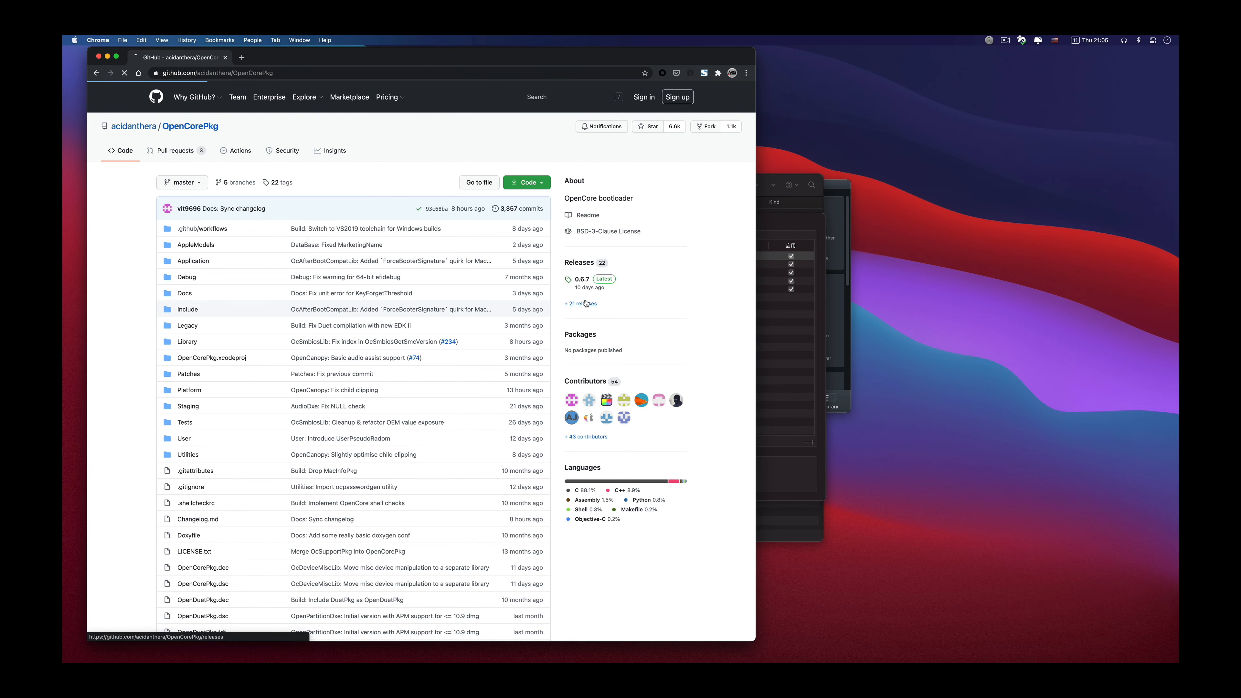
{"action": "scroll", "coordinate": [577, 313], "scroll_direction": "down", "scroll_amount": 5}
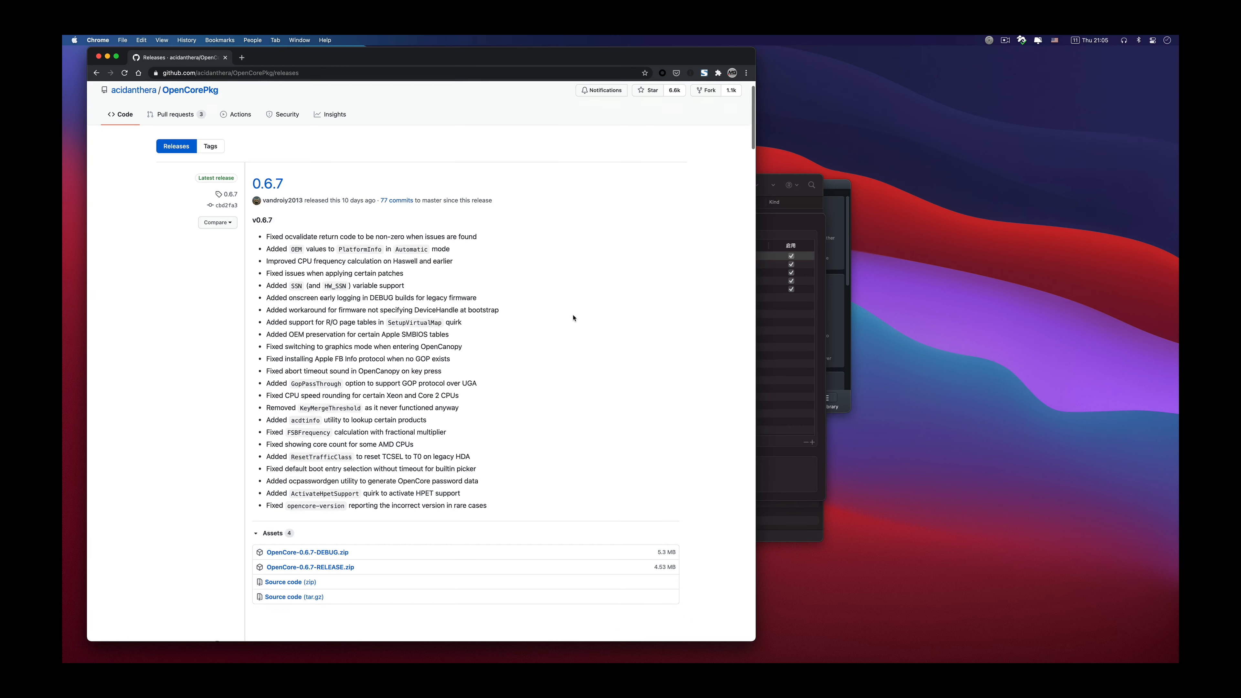
{"action": "scroll", "coordinate": [484, 422], "scroll_direction": "down", "scroll_amount": 8}
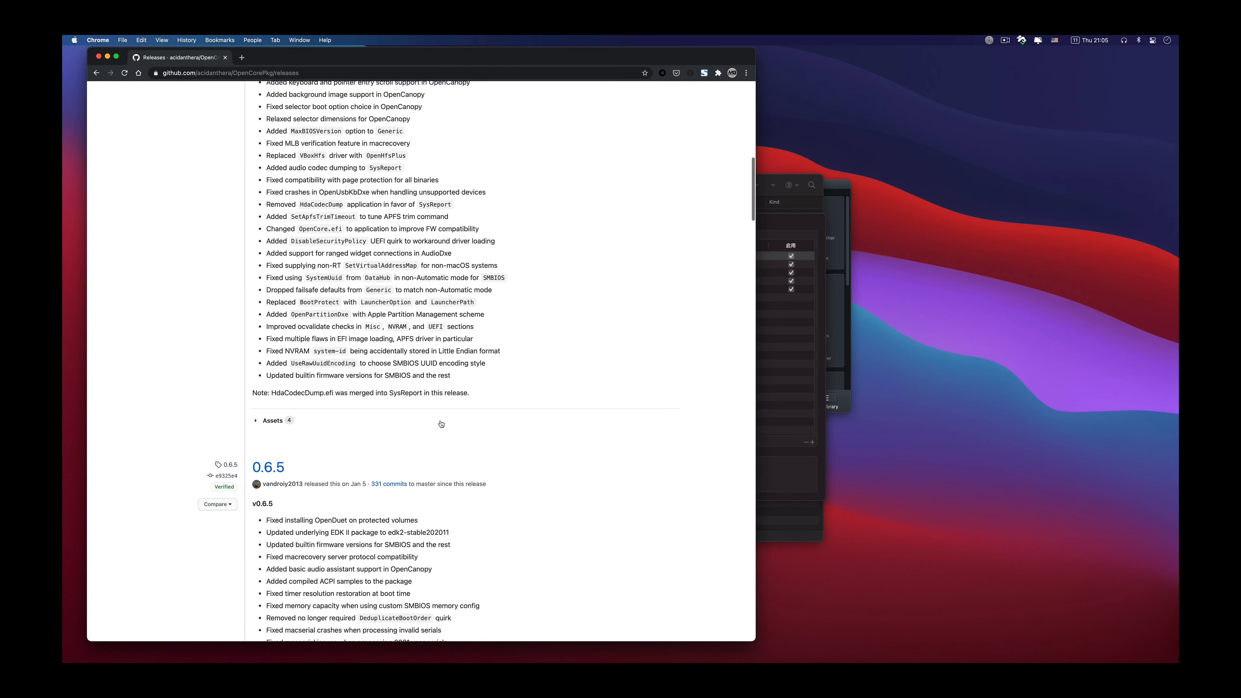
{"action": "left_click", "coordinate": [273, 422]}
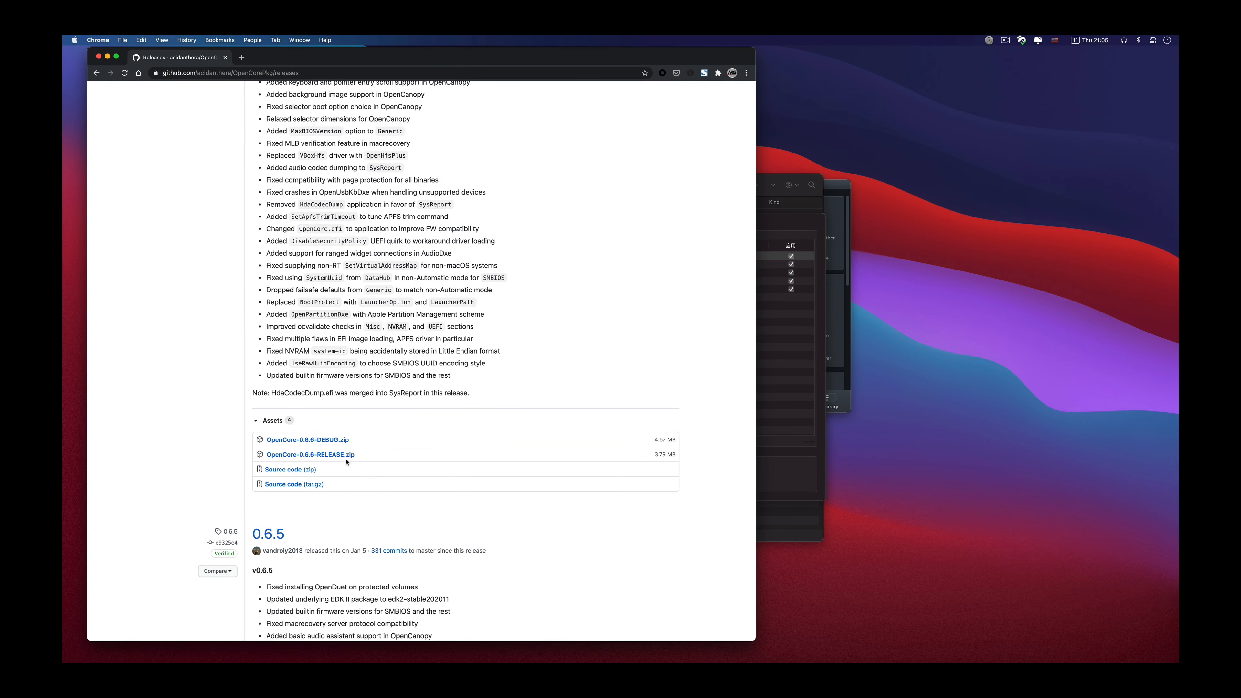
{"action": "left_click", "coordinate": [337, 455]}
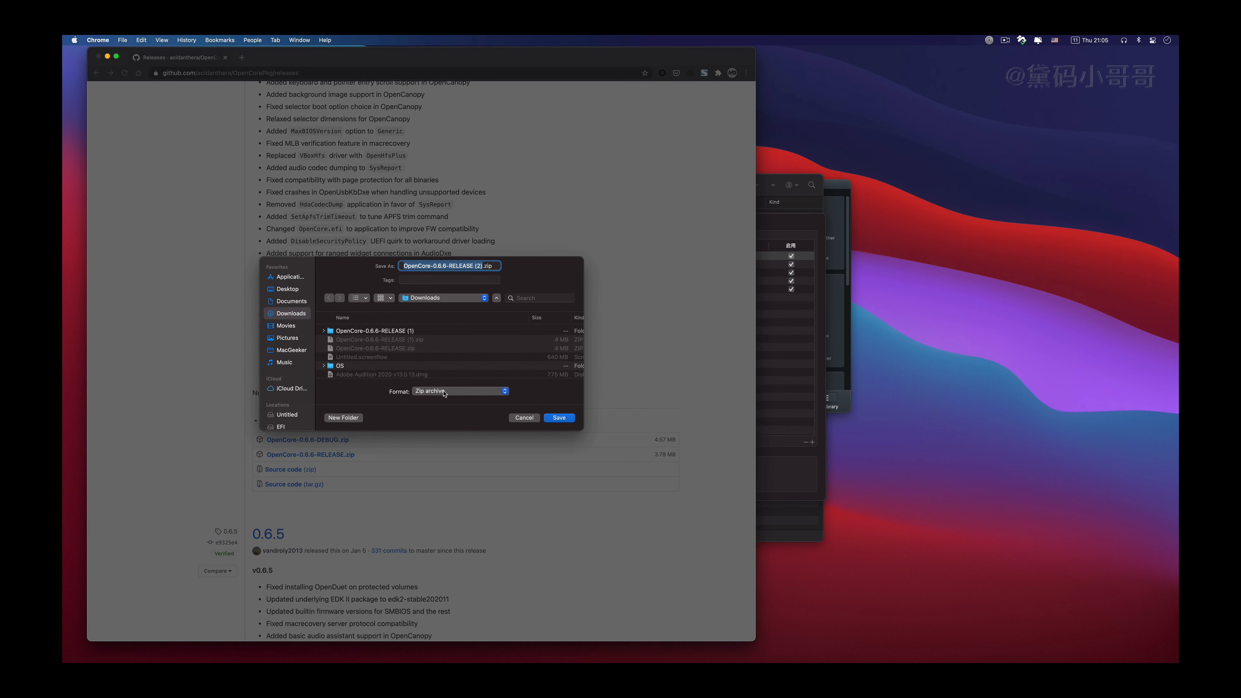
{"action": "left_click", "coordinate": [565, 419]}
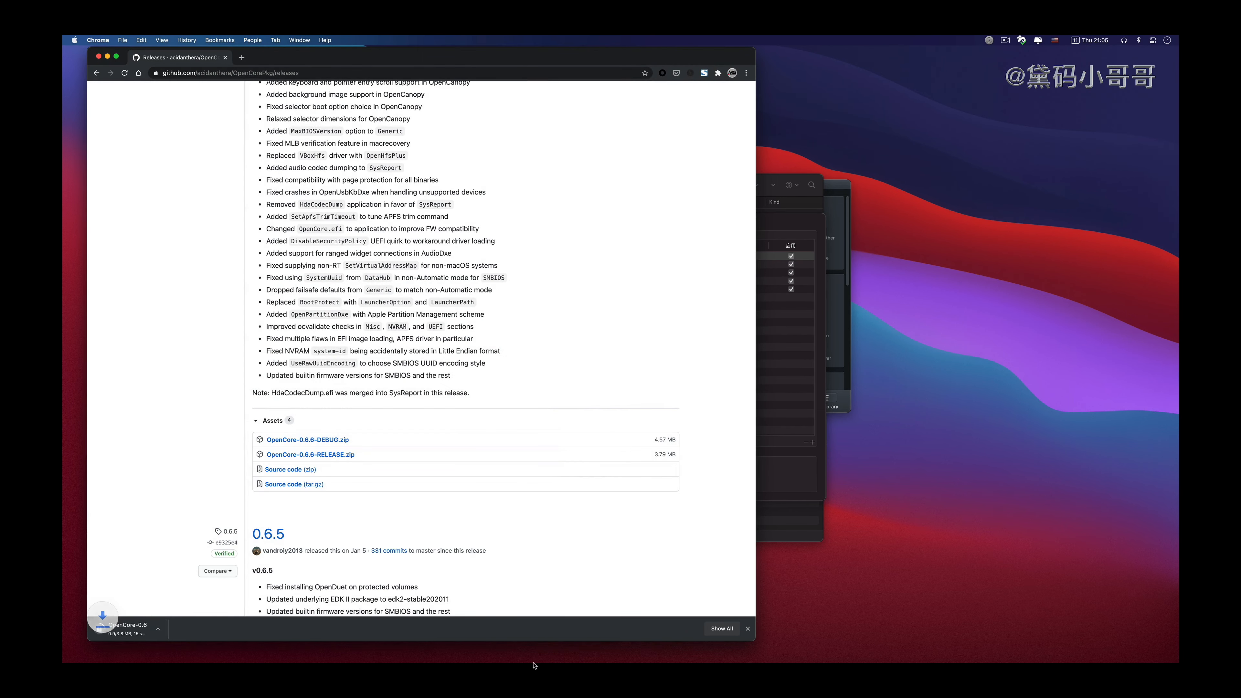
Show Downloads in a new Finder tab, extract OpenCore-0.6.6-RELEASE (2).zip and open the extracted folder.
{"action": "mouse_move", "coordinate": [535, 661]}
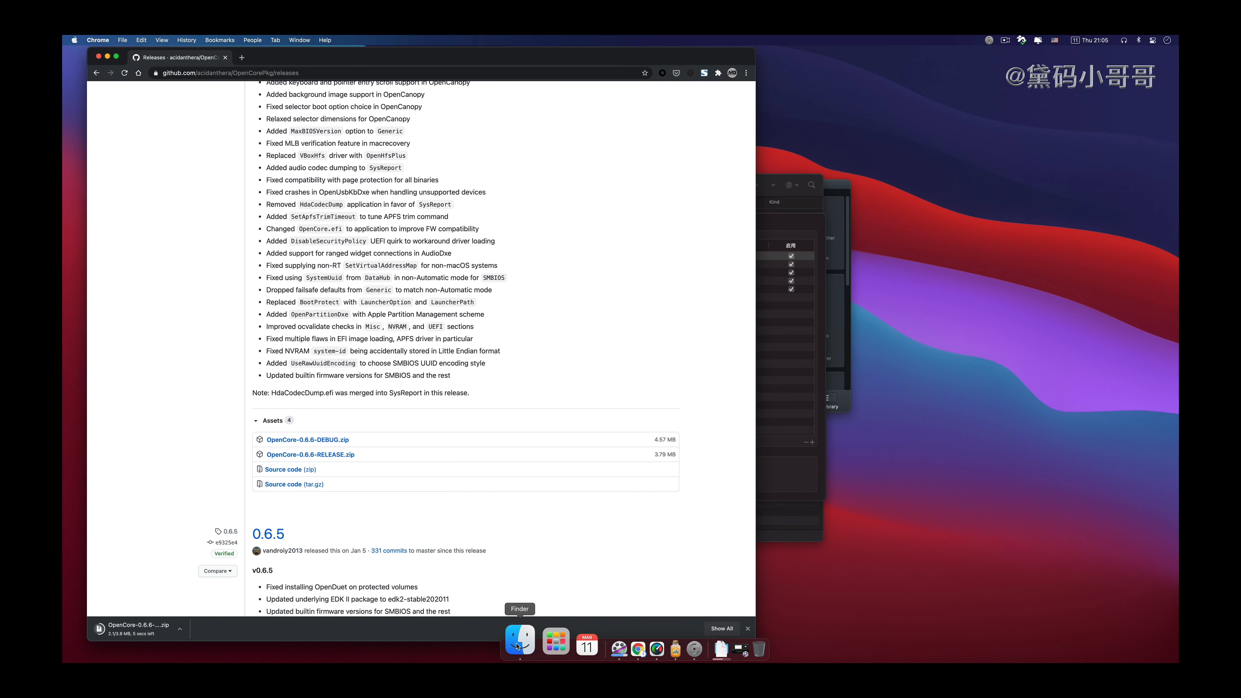
{"action": "left_click", "coordinate": [518, 646]}
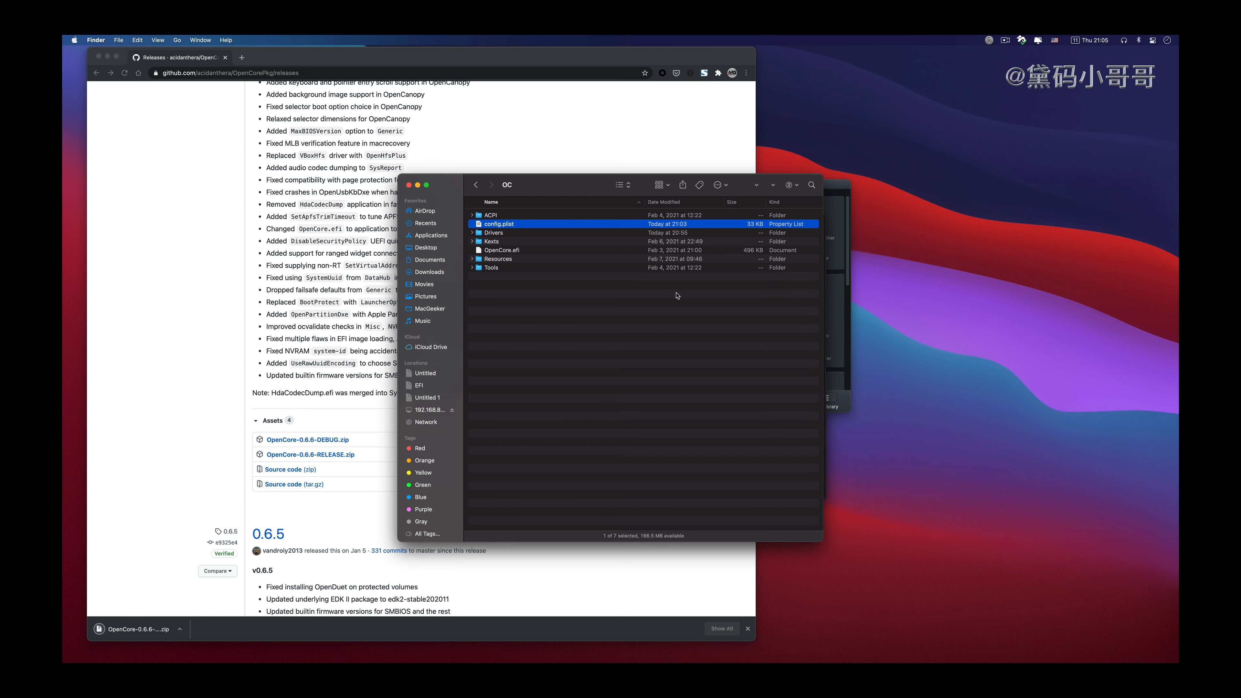
{"action": "key", "text": "super+t"}
{"action": "left_click", "coordinate": [430, 272]}
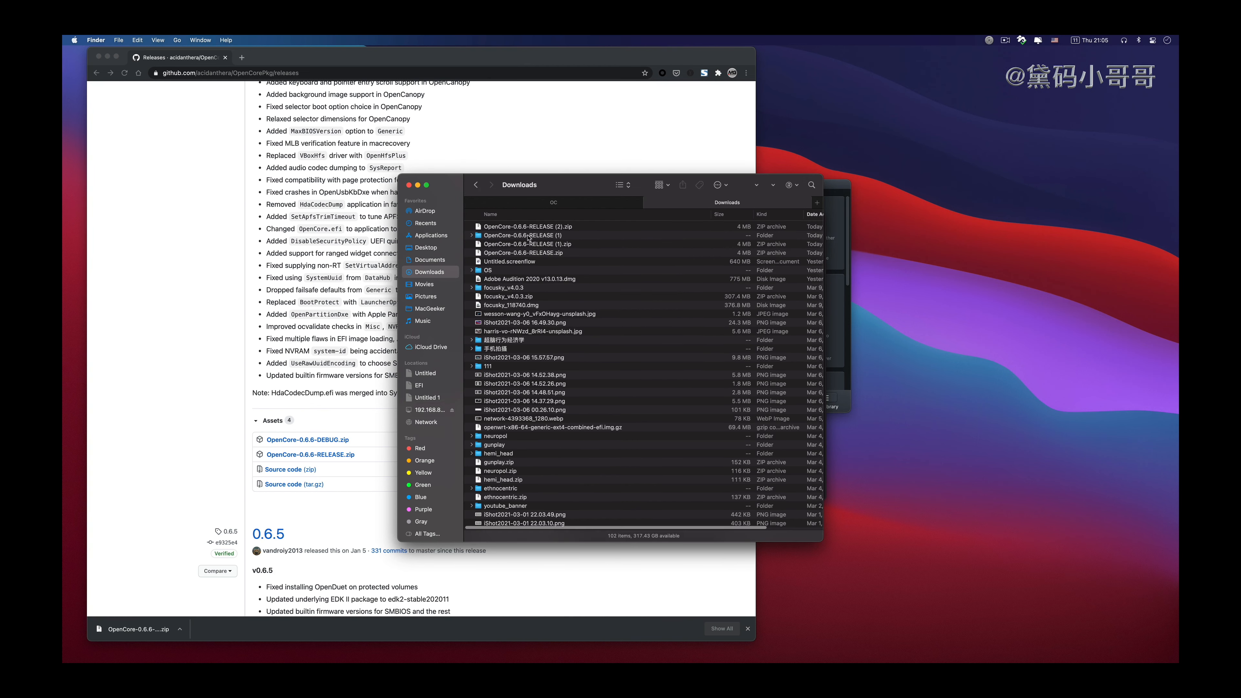
{"action": "double_click", "coordinate": [528, 227]}
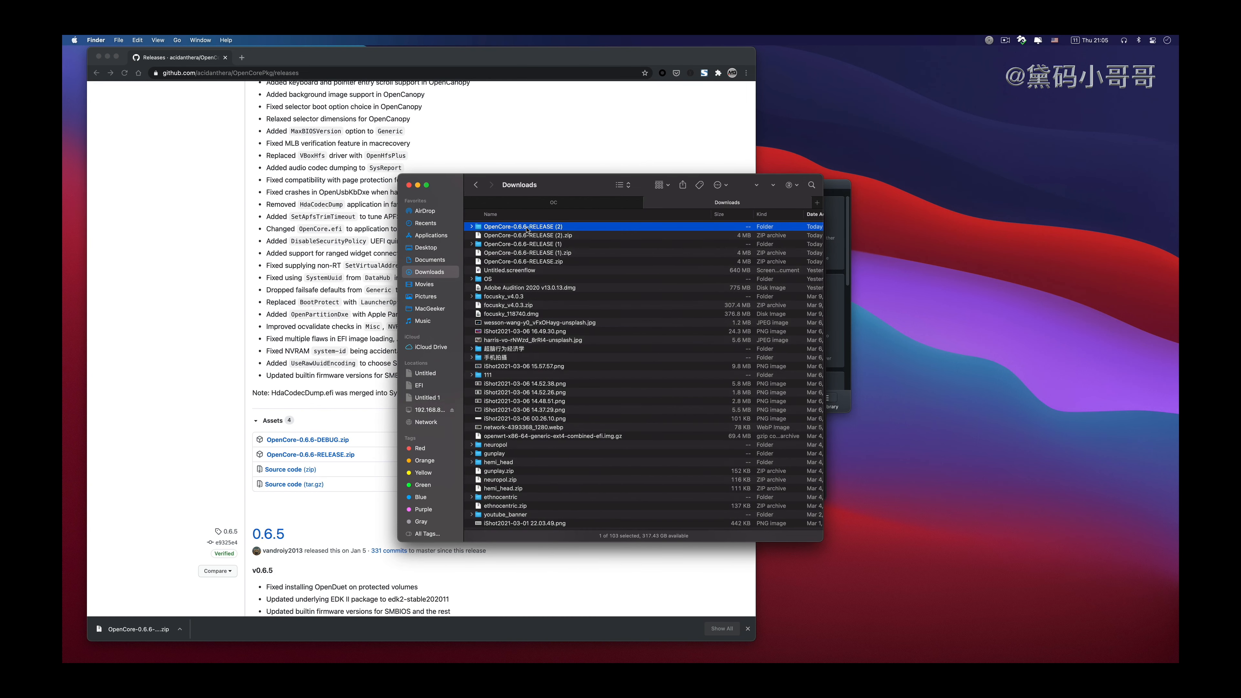
{"action": "double_click", "coordinate": [527, 227]}
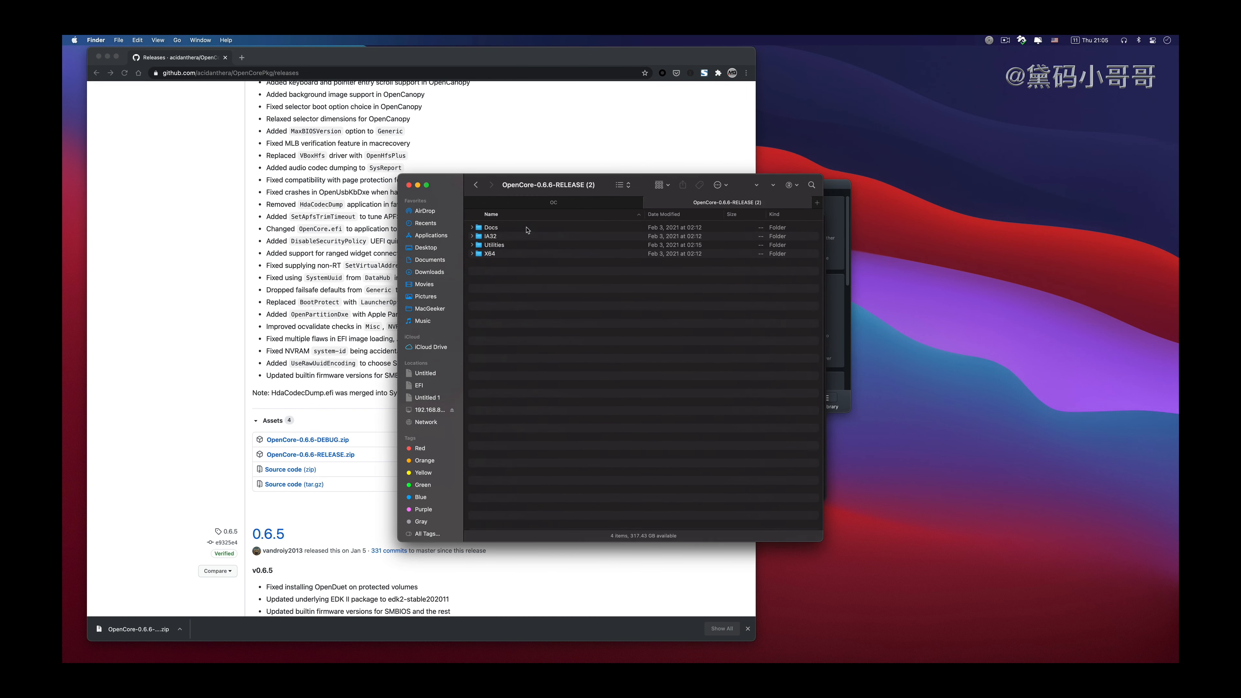
Select CrScreenshotDxe.efi in the release's X64/EFI/OC/Drivers folder, then open the Drivers folder inside the EFI partition's OC folder.
{"action": "left_click", "coordinate": [472, 254]}
{"action": "left_click", "coordinate": [478, 264]}
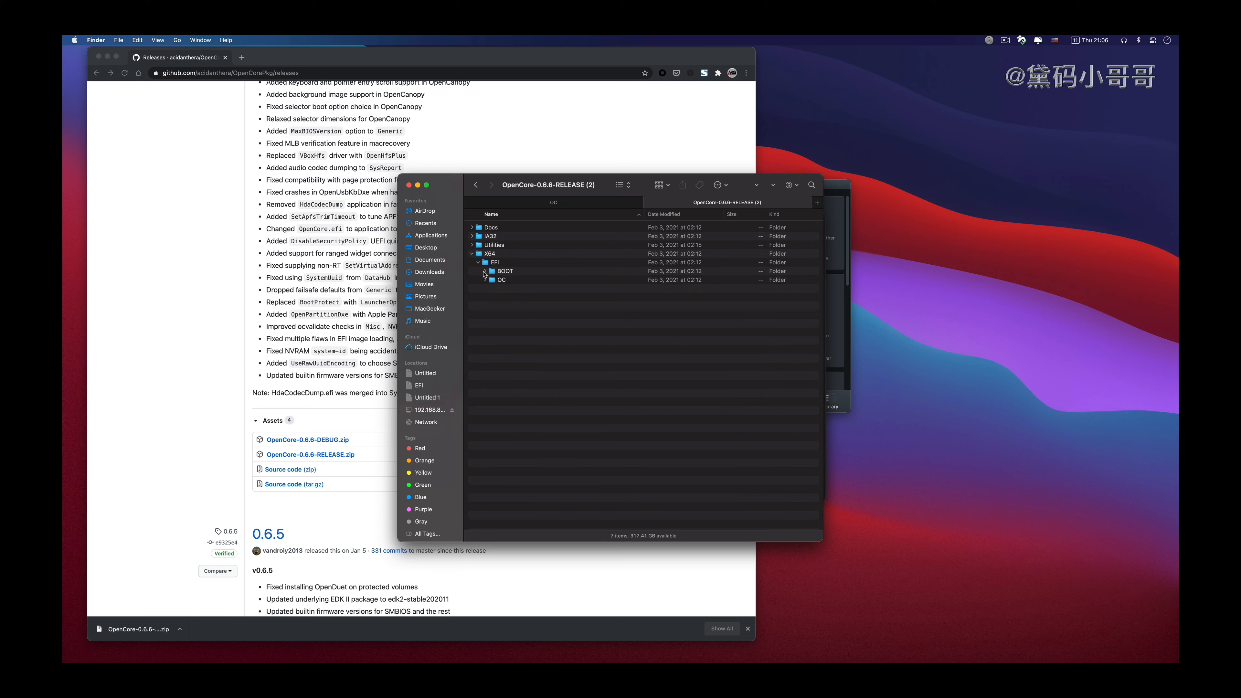
{"action": "left_click", "coordinate": [485, 280]}
{"action": "left_click", "coordinate": [491, 298]}
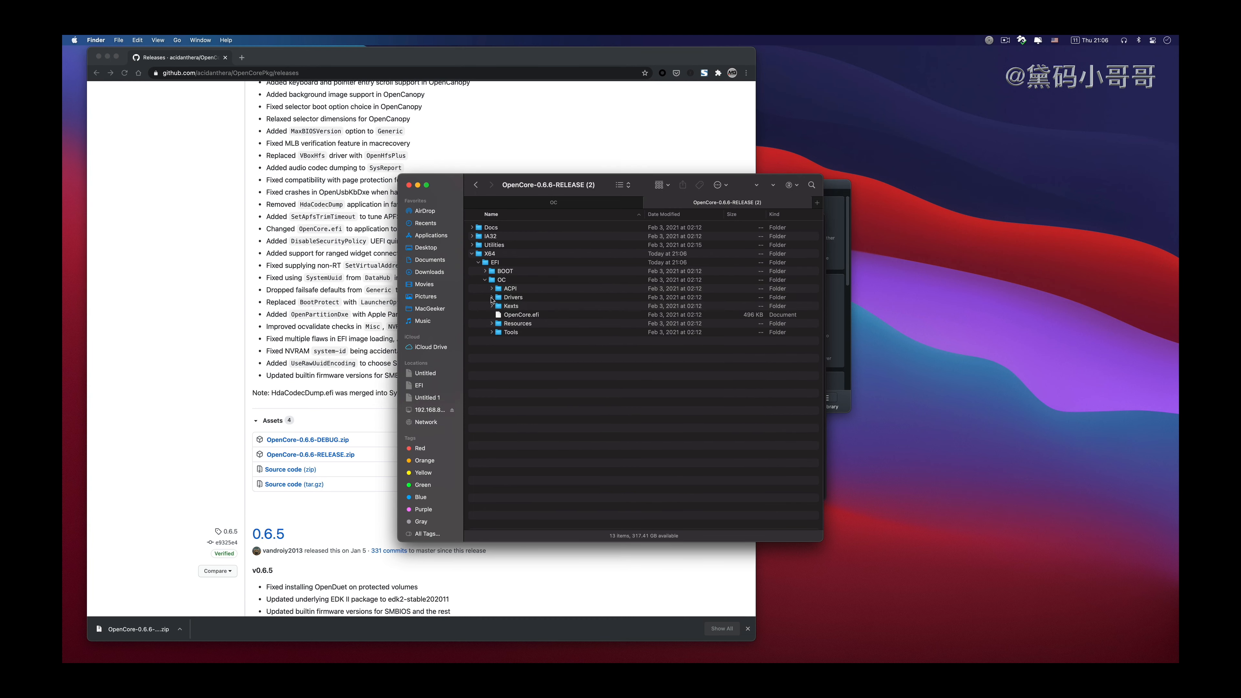
{"action": "left_click", "coordinate": [540, 315]}
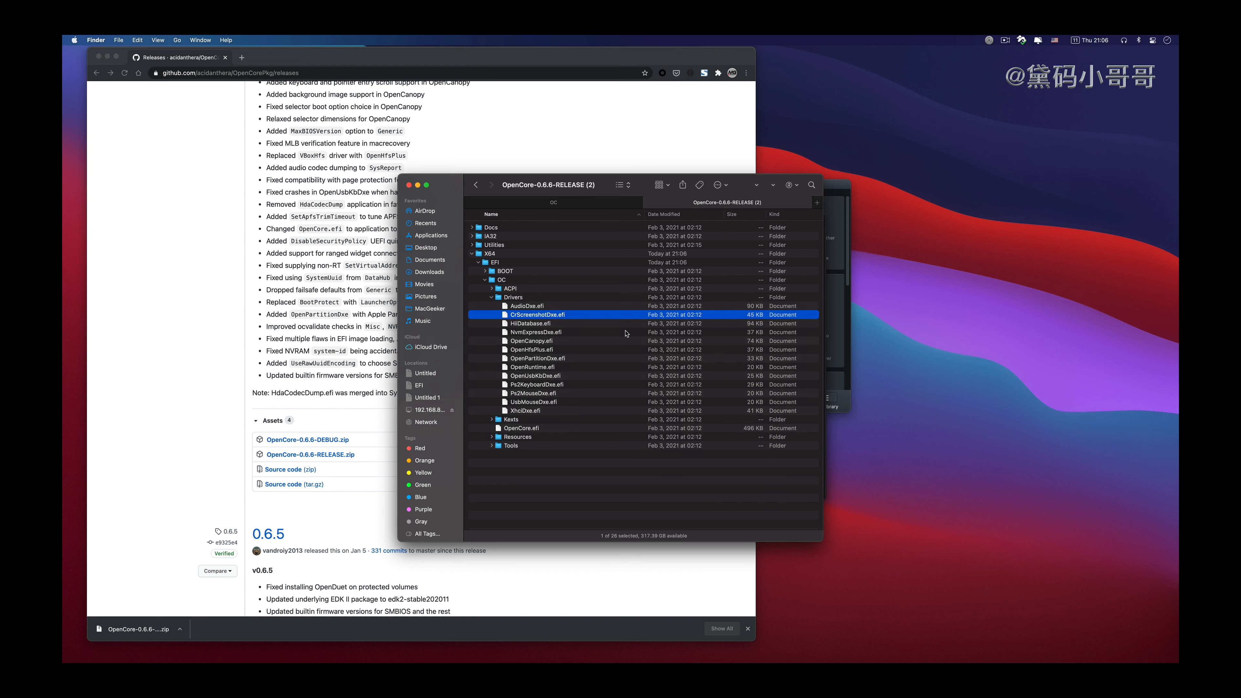
{"action": "left_click", "coordinate": [554, 202]}
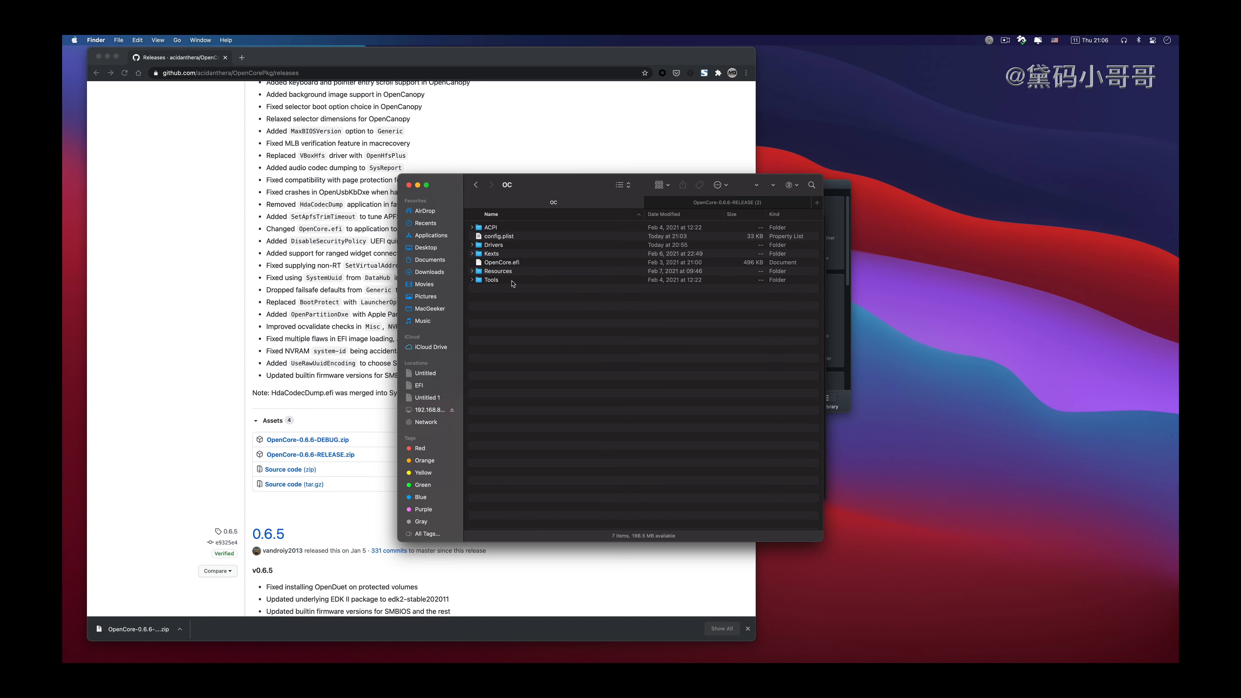
{"action": "double_click", "coordinate": [499, 245]}
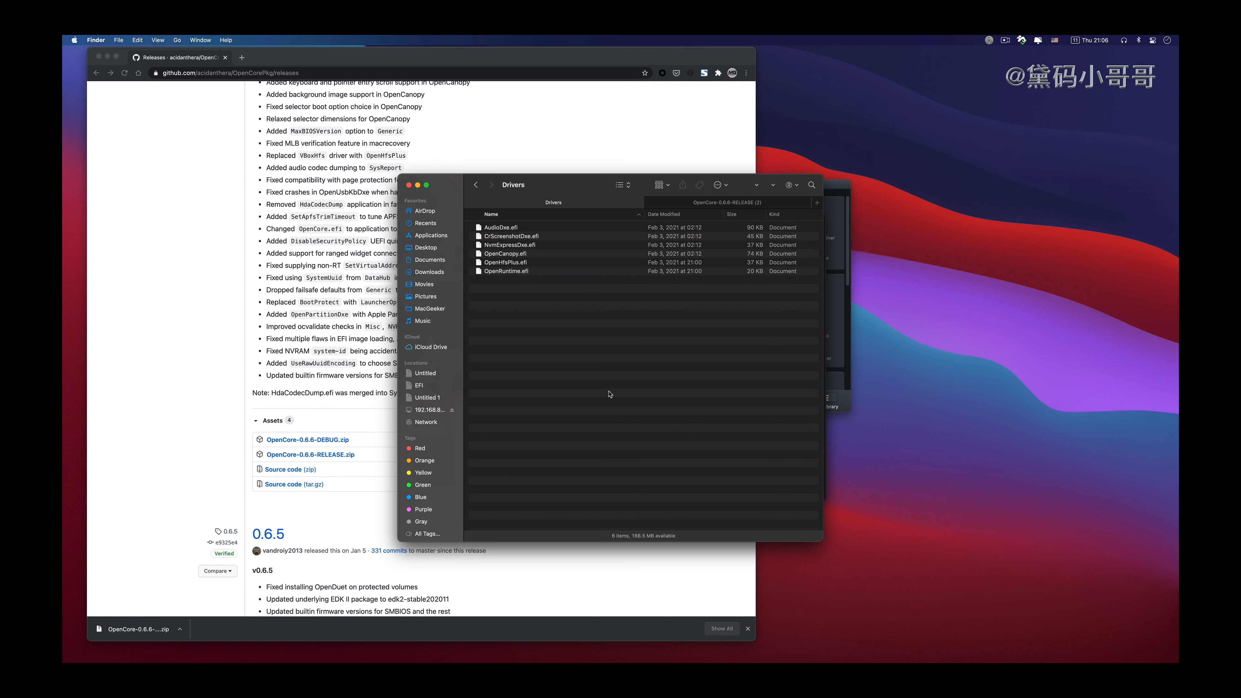
Place CrScreenshotDxe.efi in the Drivers folder inside the EFI partition's OC folder.
{"action": "key", "text": "super+alt+v"}
{"action": "left_click", "coordinate": [1064, 139]}
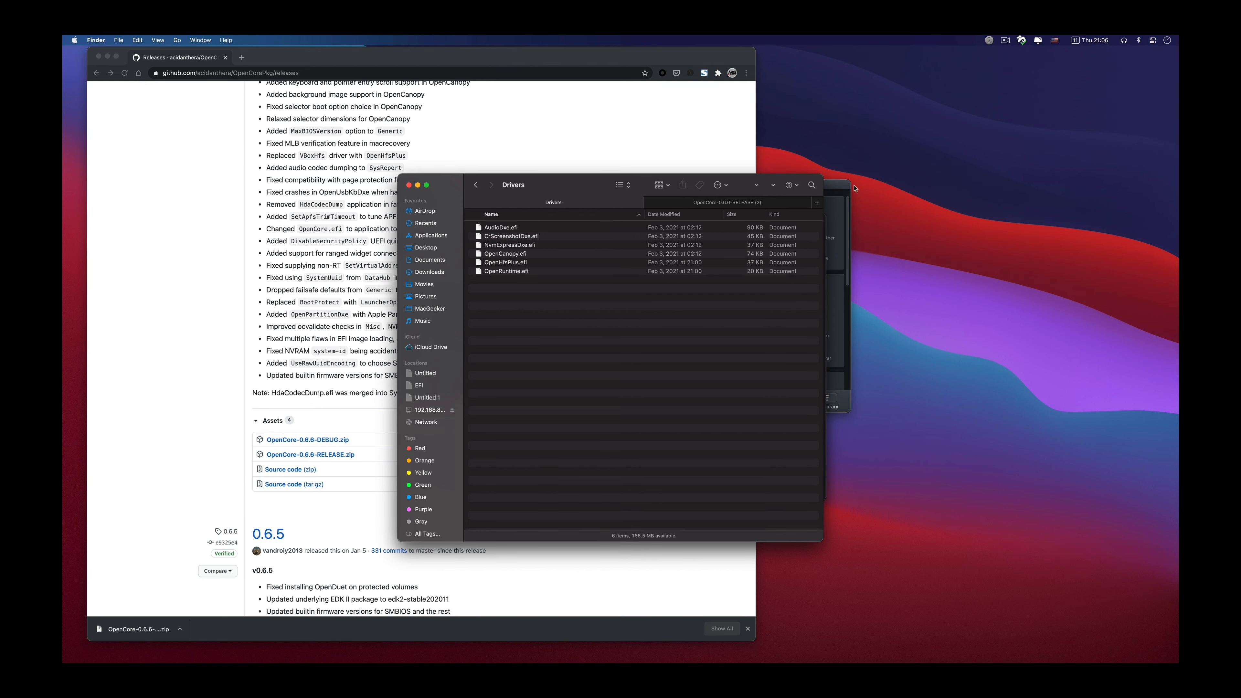
Switch to OpenCore Configurator and open the UEFI drivers list (UEFI驱动) in the UEFI settings of config.plist.
{"action": "key", "text": "ctrl+Up"}
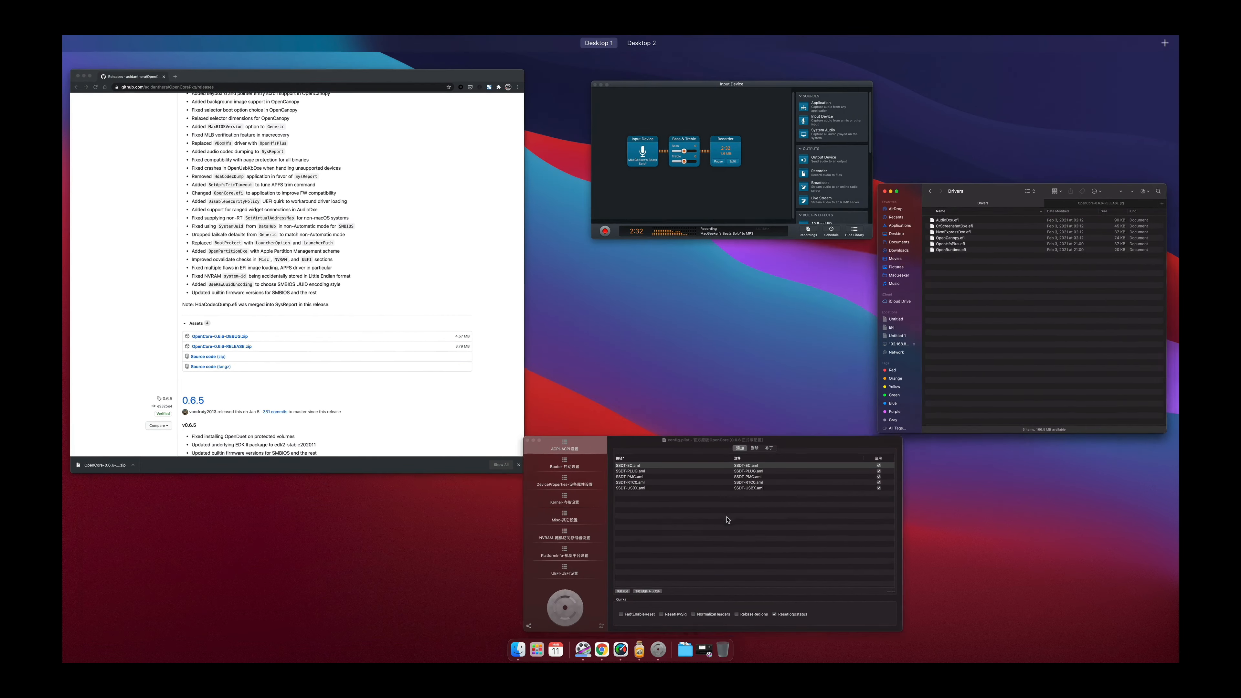
{"action": "left_click", "coordinate": [709, 512]}
{"action": "left_click", "coordinate": [335, 409]}
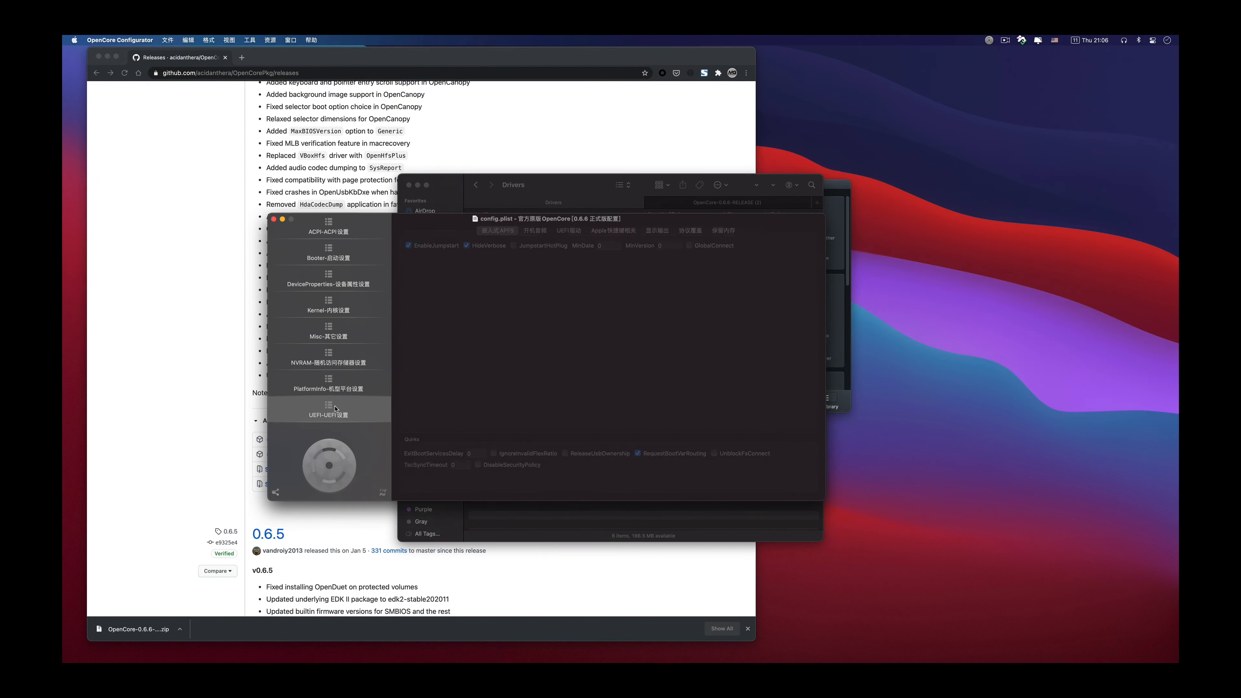
{"action": "left_click", "coordinate": [330, 388]}
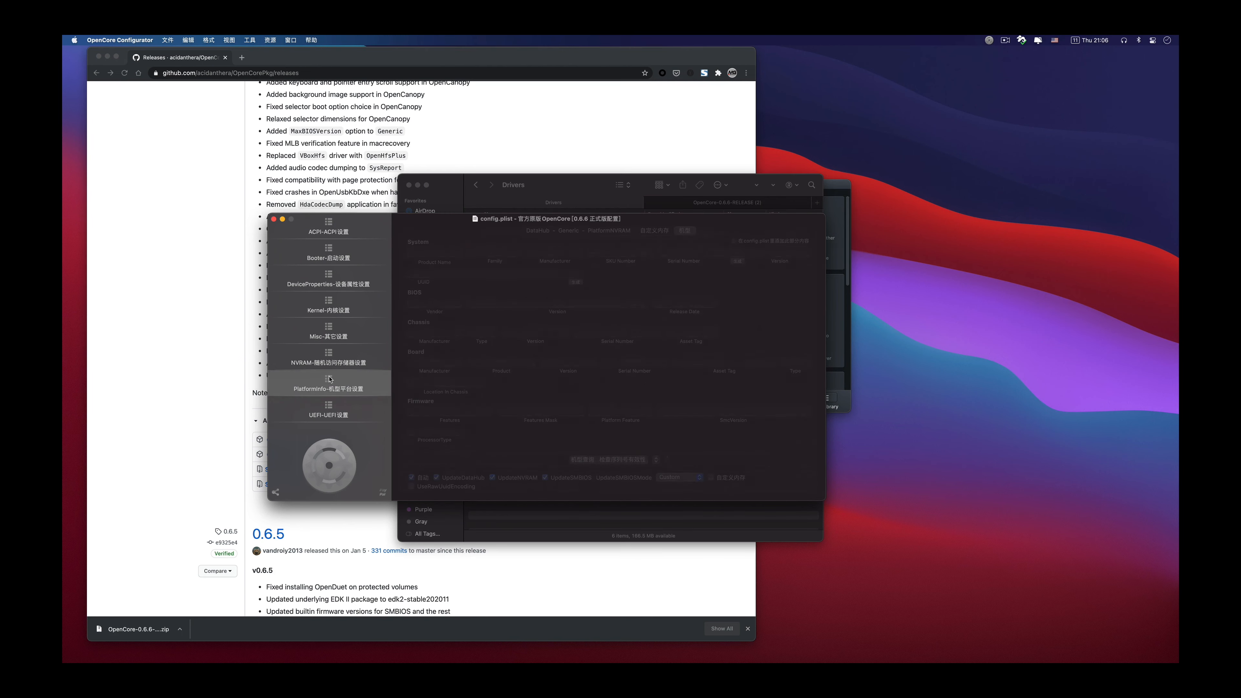
{"action": "left_click", "coordinate": [334, 359]}
{"action": "left_click", "coordinate": [338, 335]}
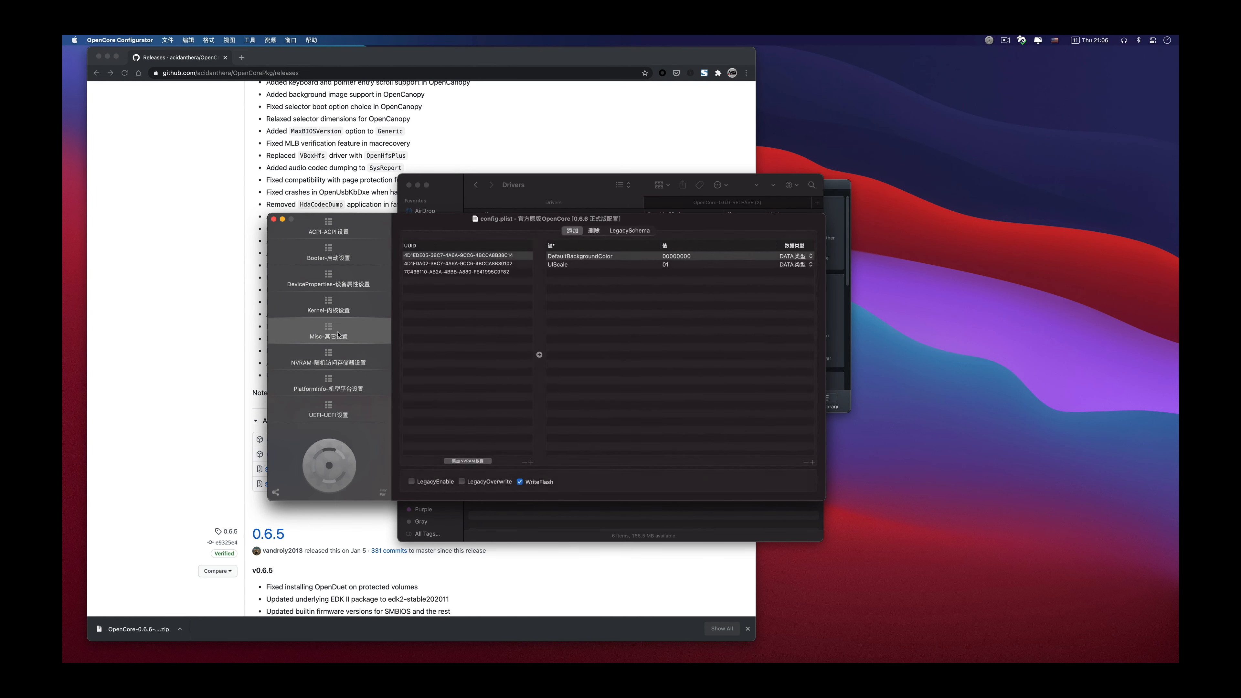
{"action": "left_click", "coordinate": [340, 408]}
{"action": "left_click", "coordinate": [568, 232]}
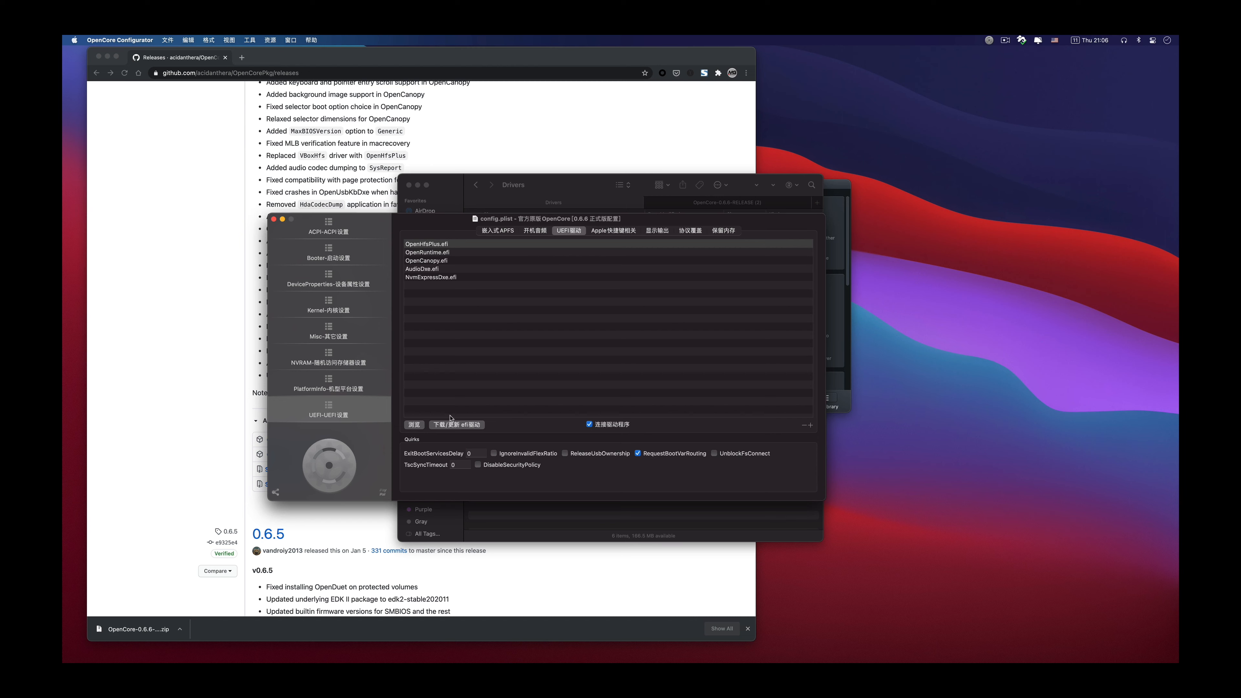
Browse to the EFI partition's Drivers folder and add CrScreenshotDxe.efi to the UEFI drivers list.
{"action": "left_click", "coordinate": [416, 424]}
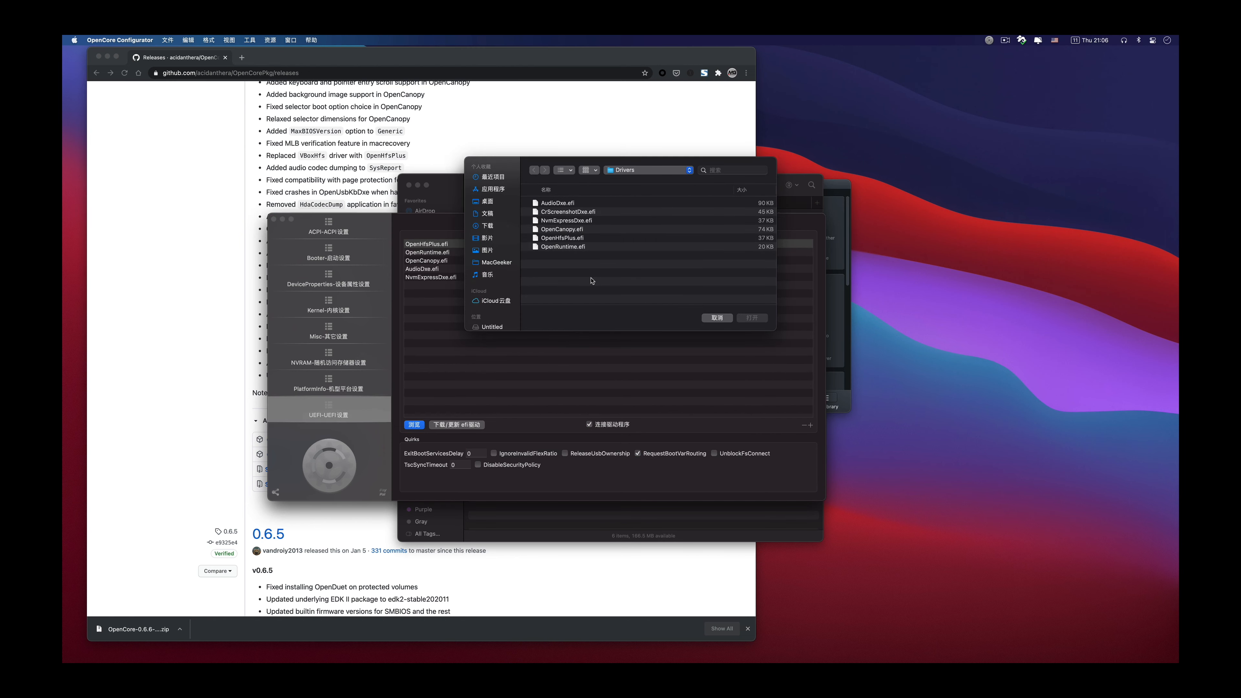
{"action": "left_click", "coordinate": [661, 170]}
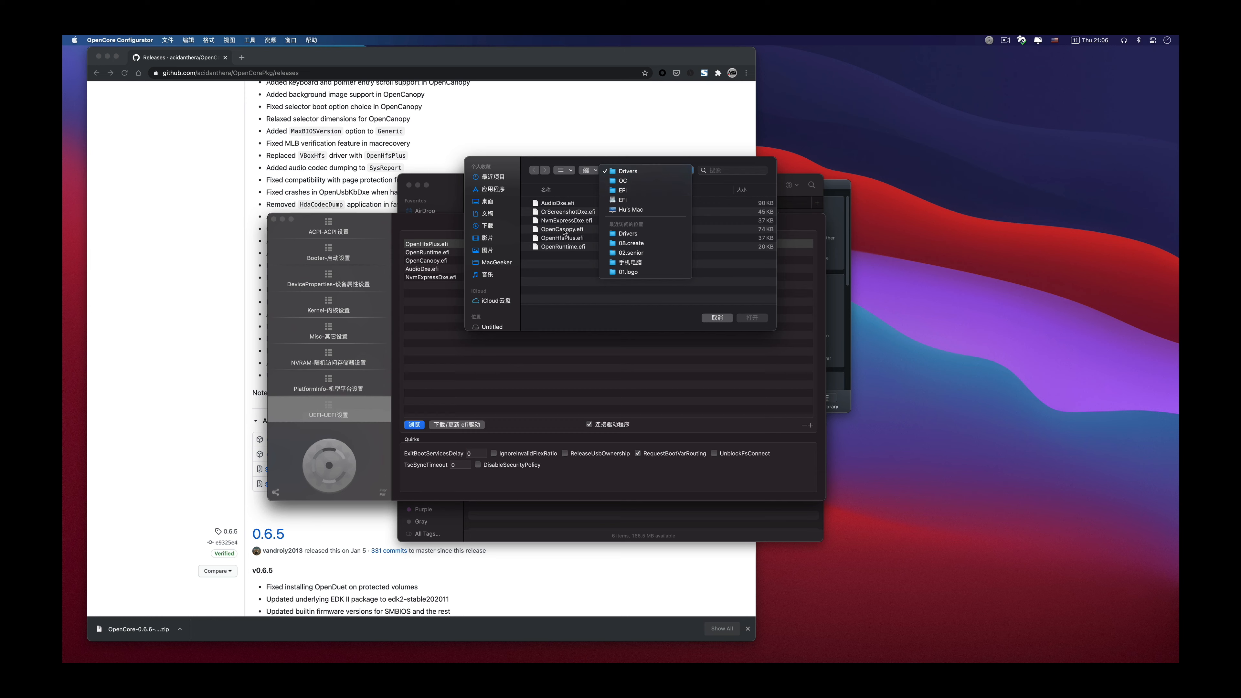
{"action": "left_click", "coordinate": [550, 287]}
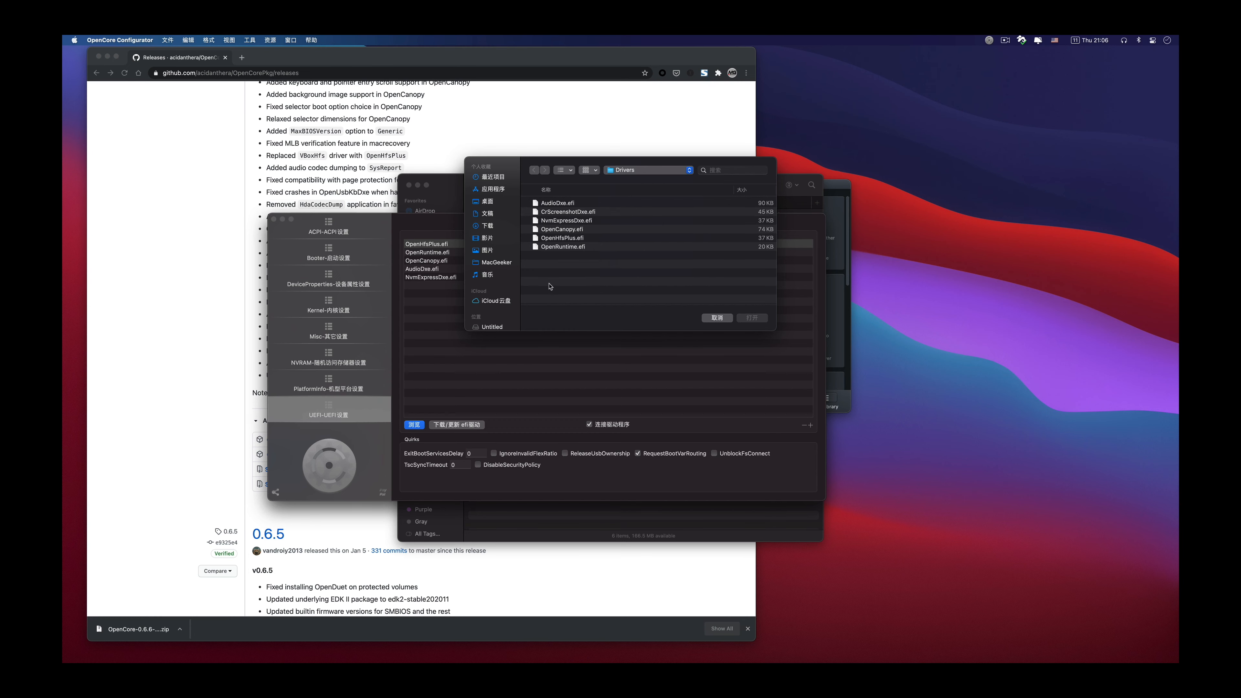
{"action": "left_click", "coordinate": [556, 212]}
{"action": "left_click", "coordinate": [752, 319]}
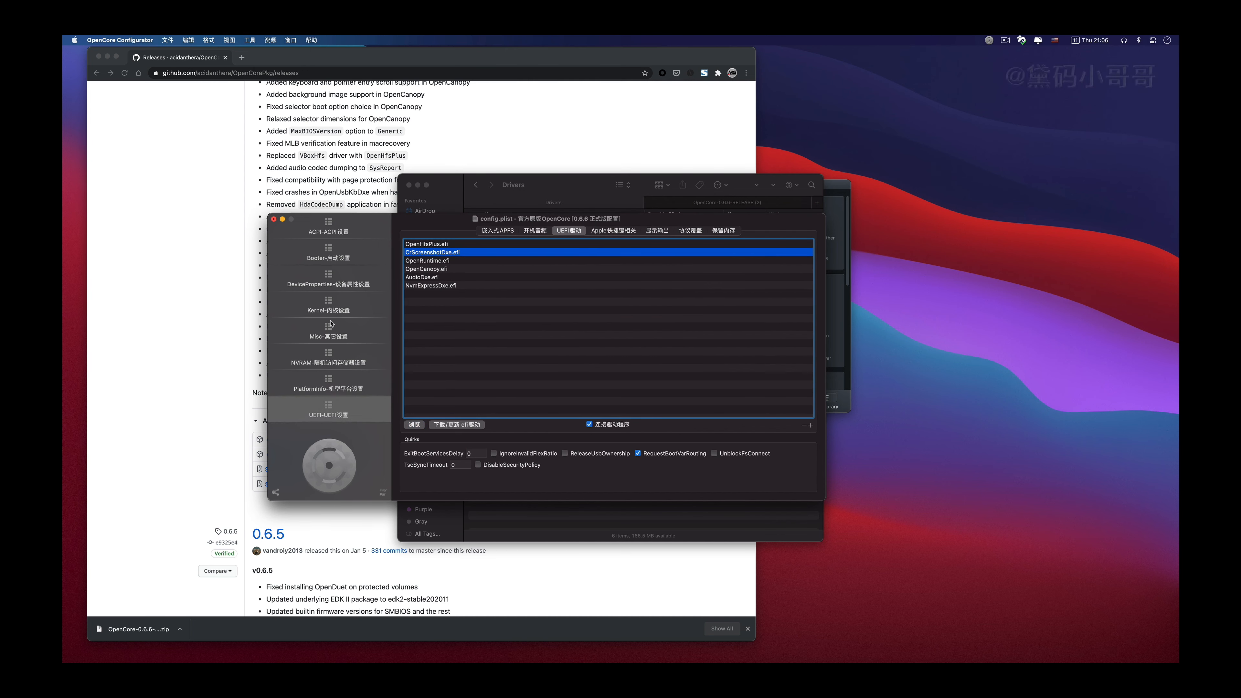
Open the Security settings in the Misc section of config.plist and bring the whole window into view.
{"action": "left_click", "coordinate": [330, 336]}
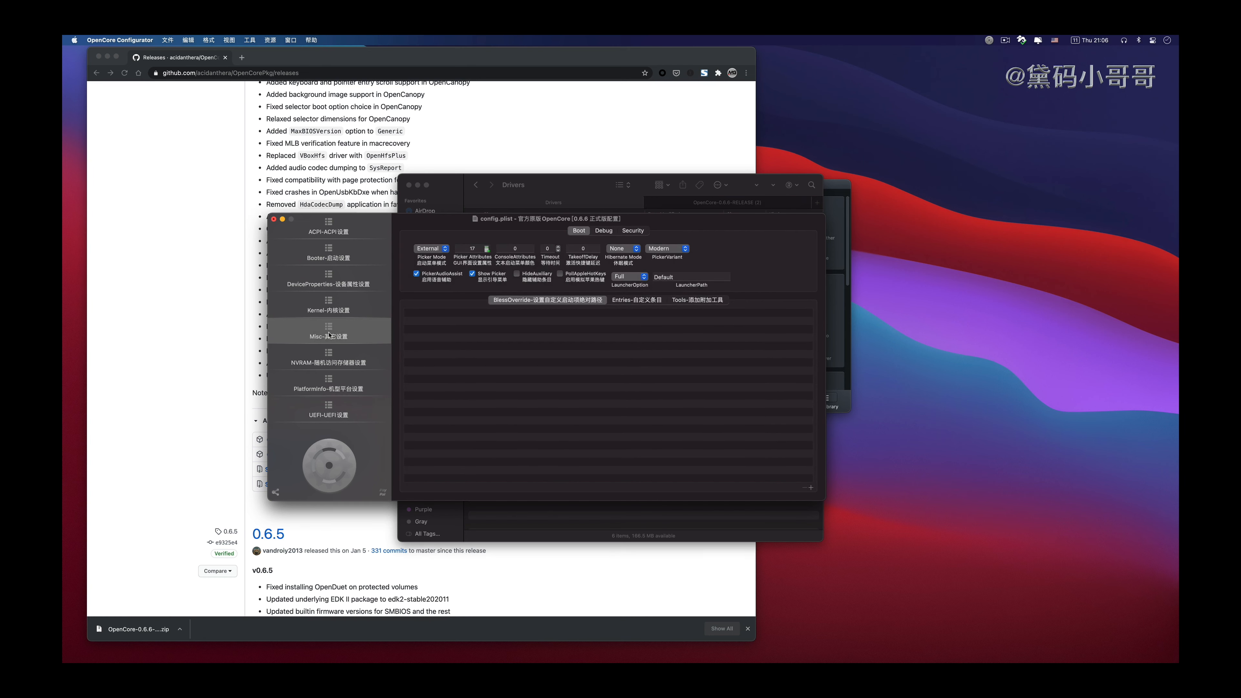
{"action": "left_click", "coordinate": [552, 251]}
{"action": "left_click", "coordinate": [627, 234]}
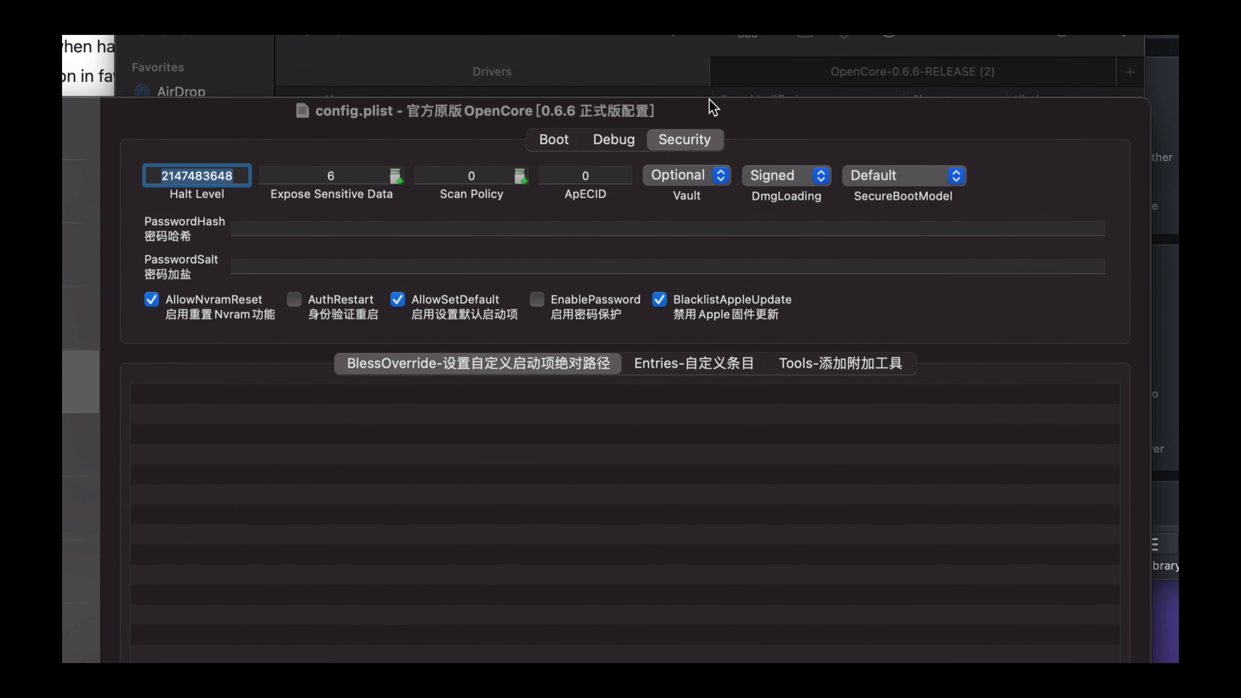
{"action": "mouse_move", "coordinate": [711, 72]}
{"action": "left_mouse_down"}
{"action": "mouse_move", "coordinate": [723, 20]}
{"action": "mouse_move", "coordinate": [725, 57]}
{"action": "left_mouse_up"}
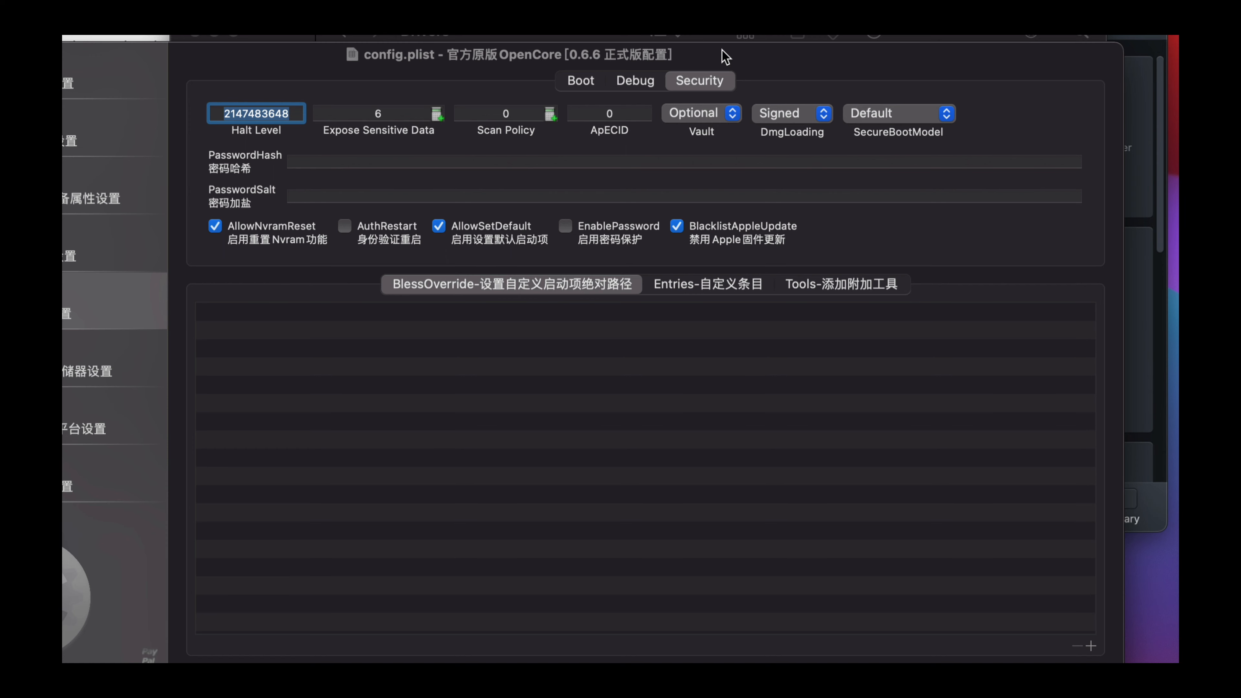
{"action": "left_click_drag", "start_coordinate": [726, 55], "coordinate": [822, 60]}
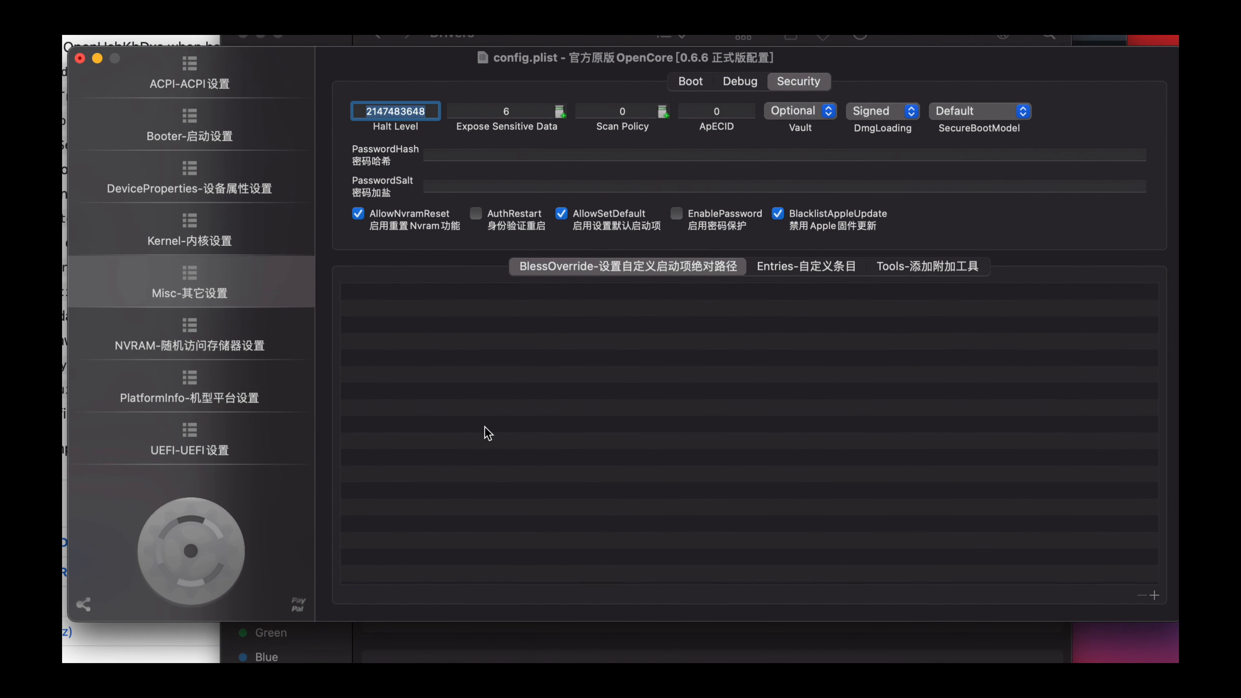
Recheck the UEFI drivers list, then review the Boot and Security settings in the Misc section.
{"action": "left_click", "coordinate": [183, 442]}
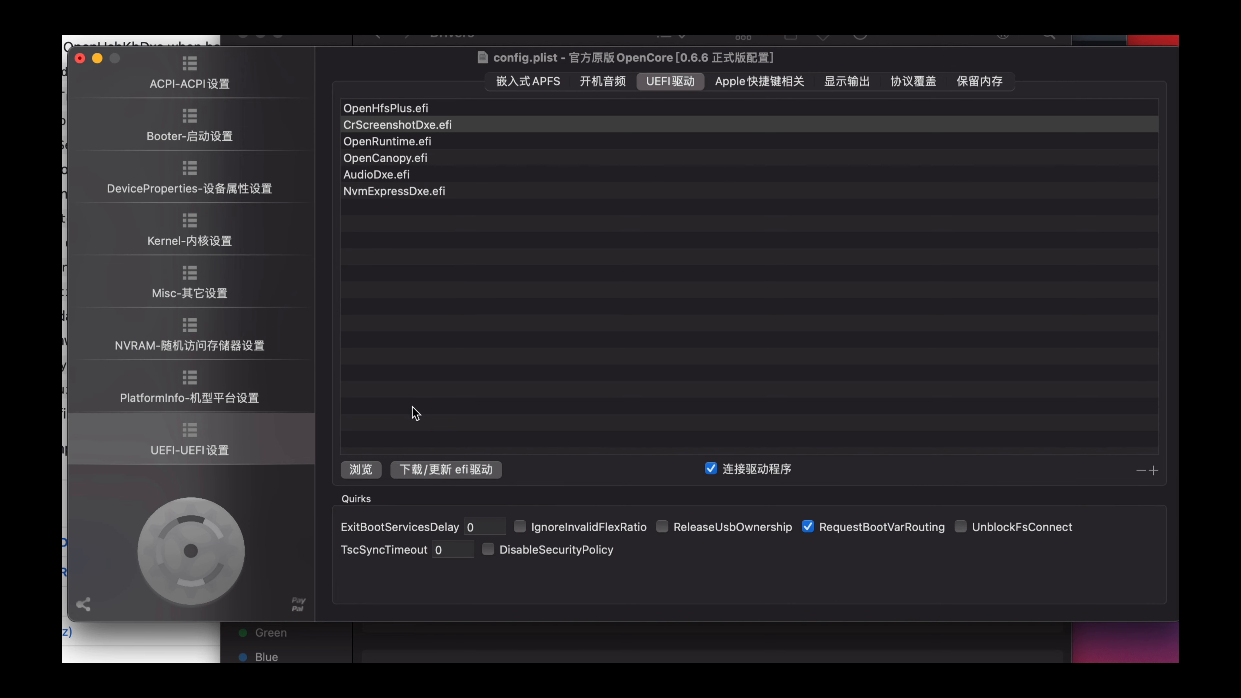
{"action": "left_click", "coordinate": [209, 295]}
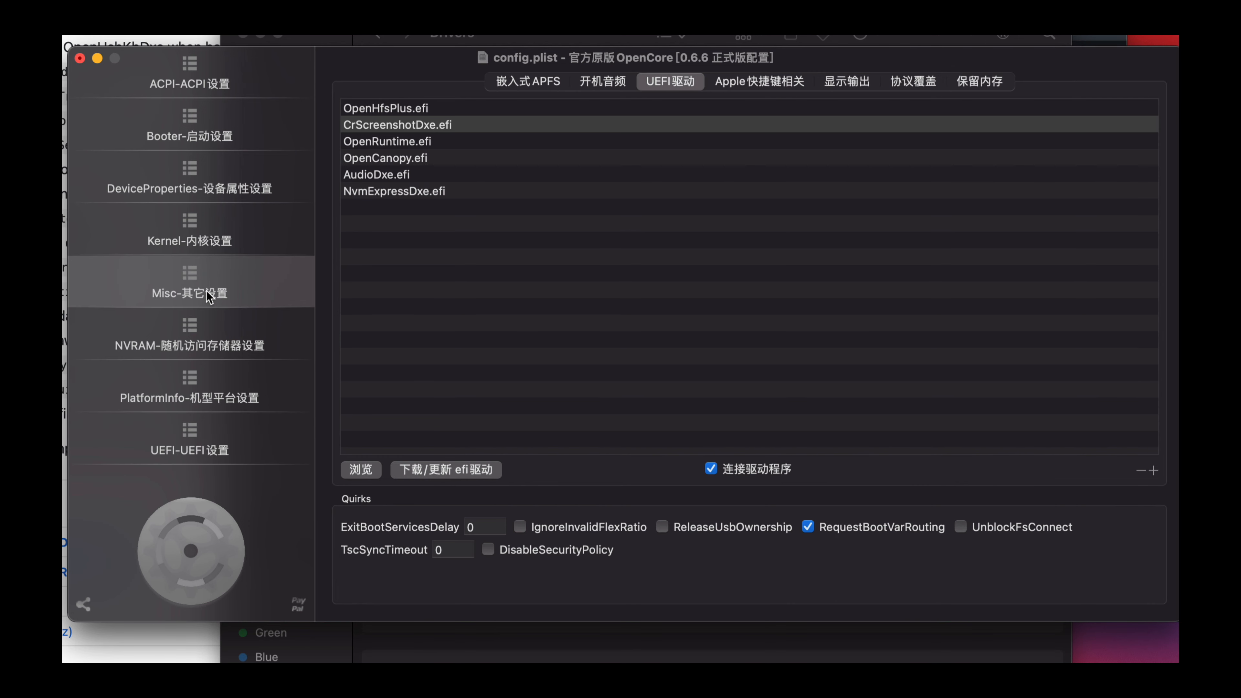
{"action": "left_click", "coordinate": [203, 440]}
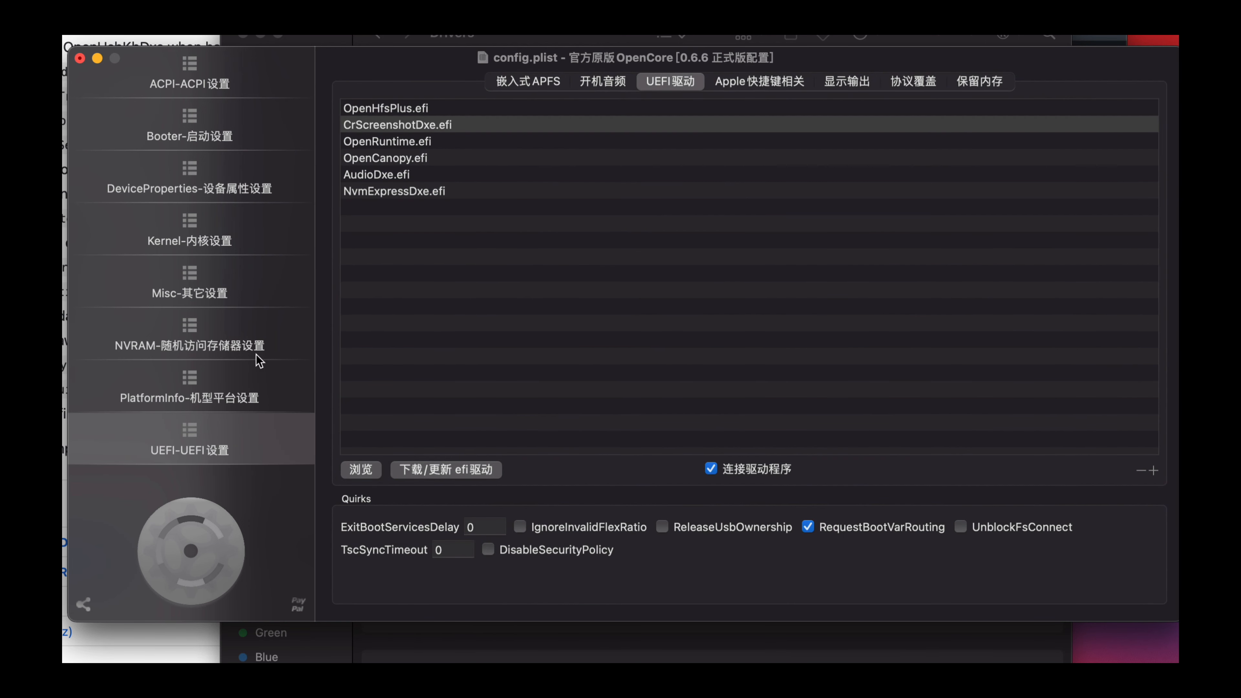
{"action": "left_click", "coordinate": [196, 289]}
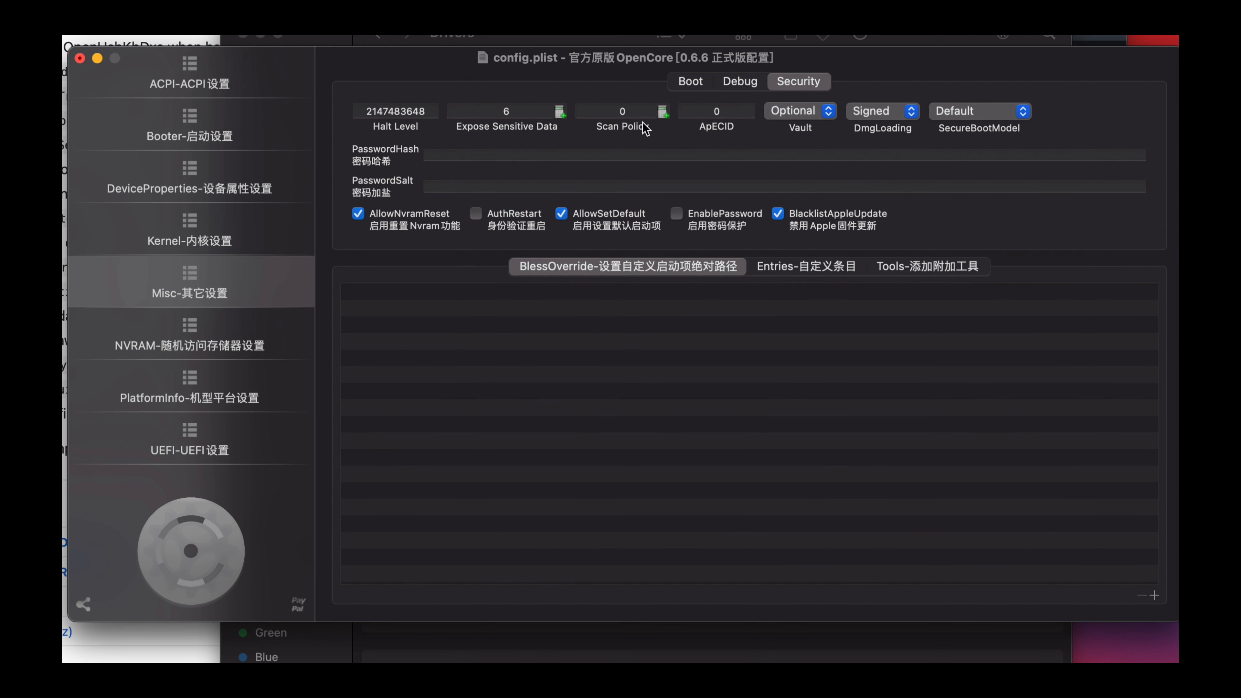
{"action": "left_click", "coordinate": [690, 83]}
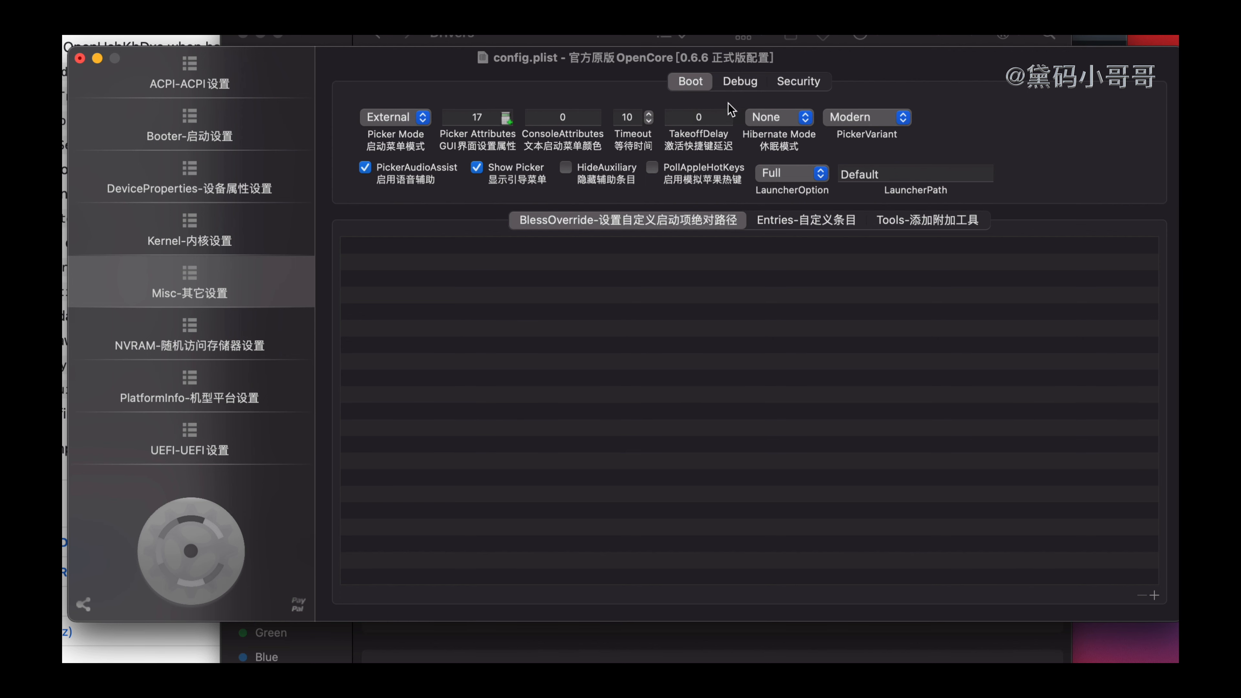
{"action": "left_click", "coordinate": [791, 83]}
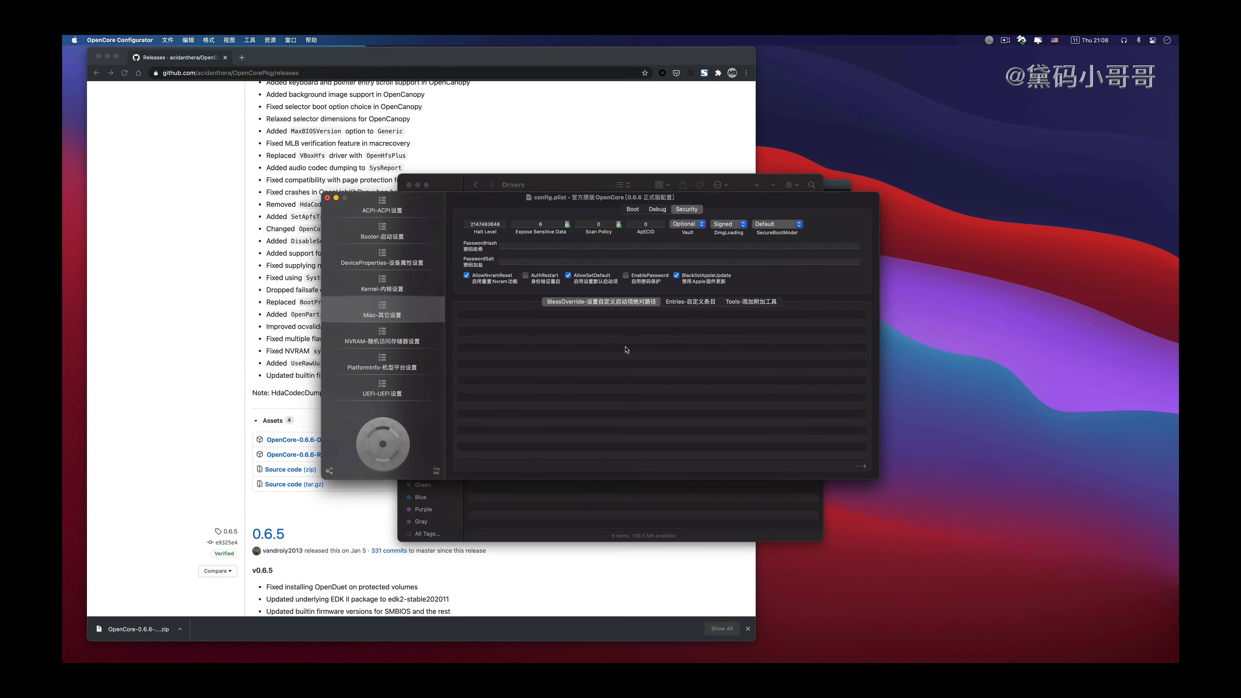
Save the modified config.plist.
{"action": "left_click", "coordinate": [174, 41]}
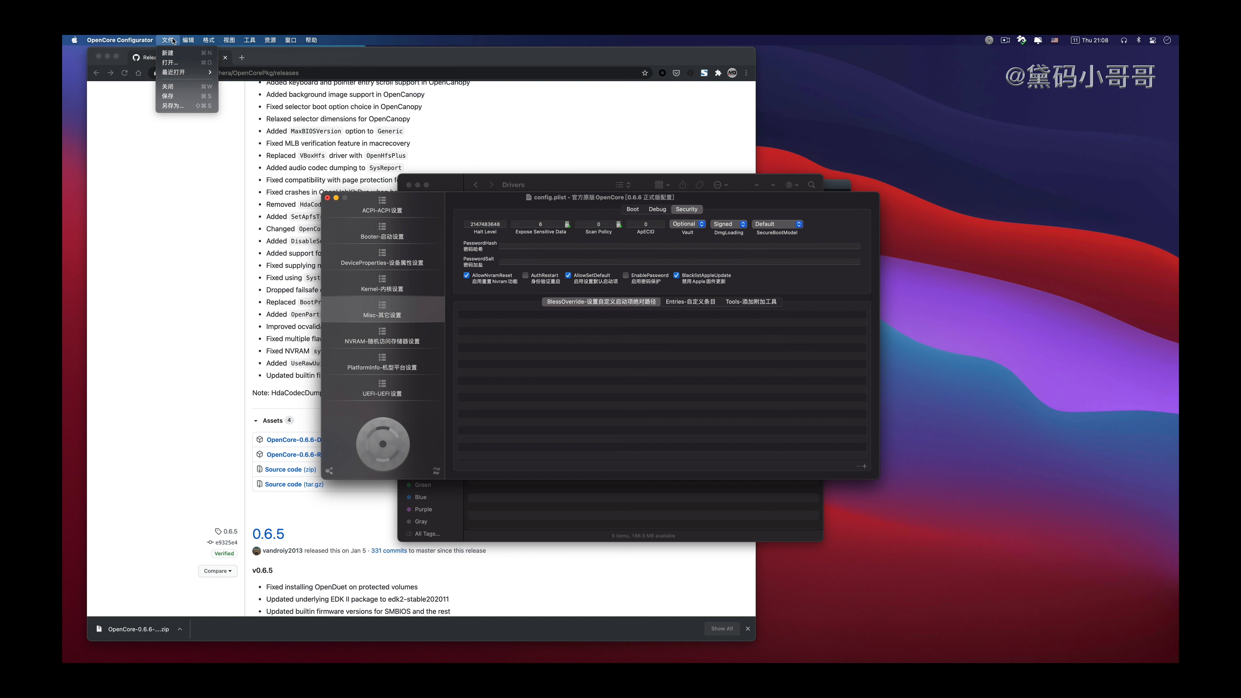
{"action": "left_click", "coordinate": [180, 97]}
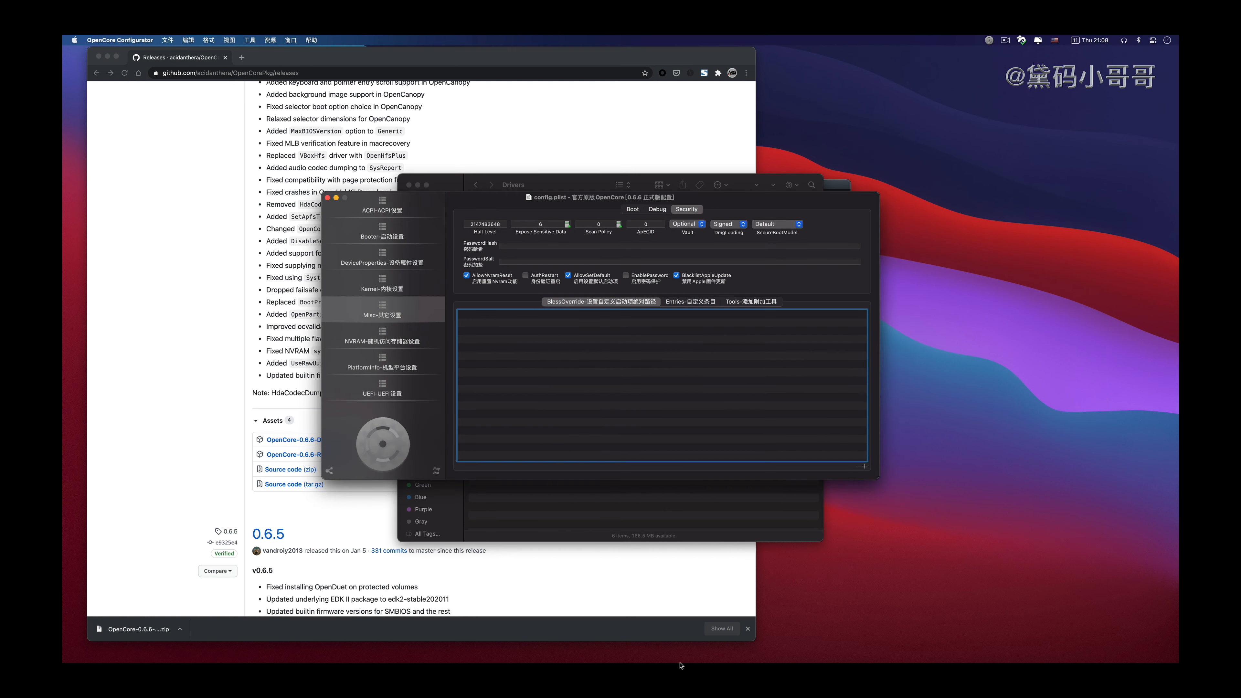
{"action": "mouse_move", "coordinate": [680, 647]}
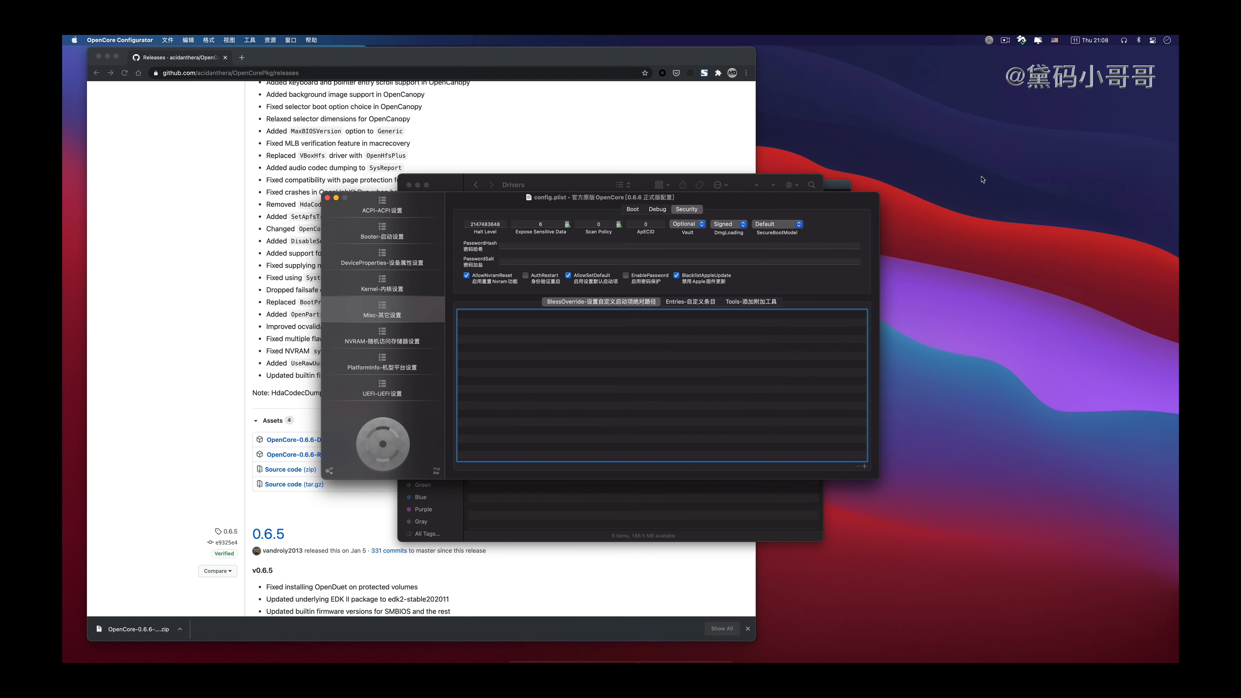